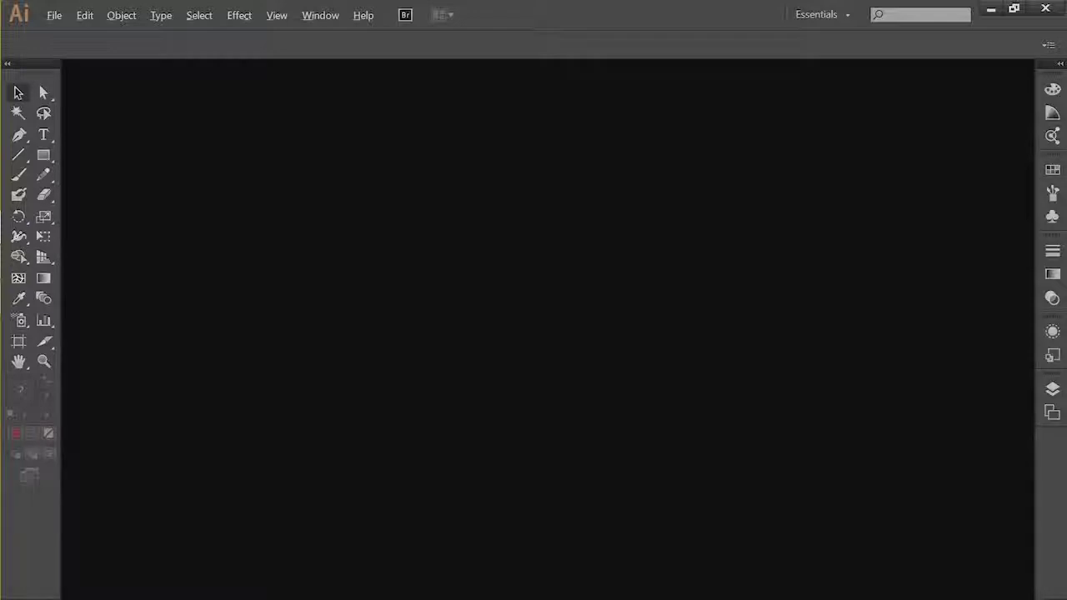
# Step: Compare both Illustrator windows with Alt+Tab, then show the Windows charms bar
pyautogui.hotkey('alt', 'Tab')
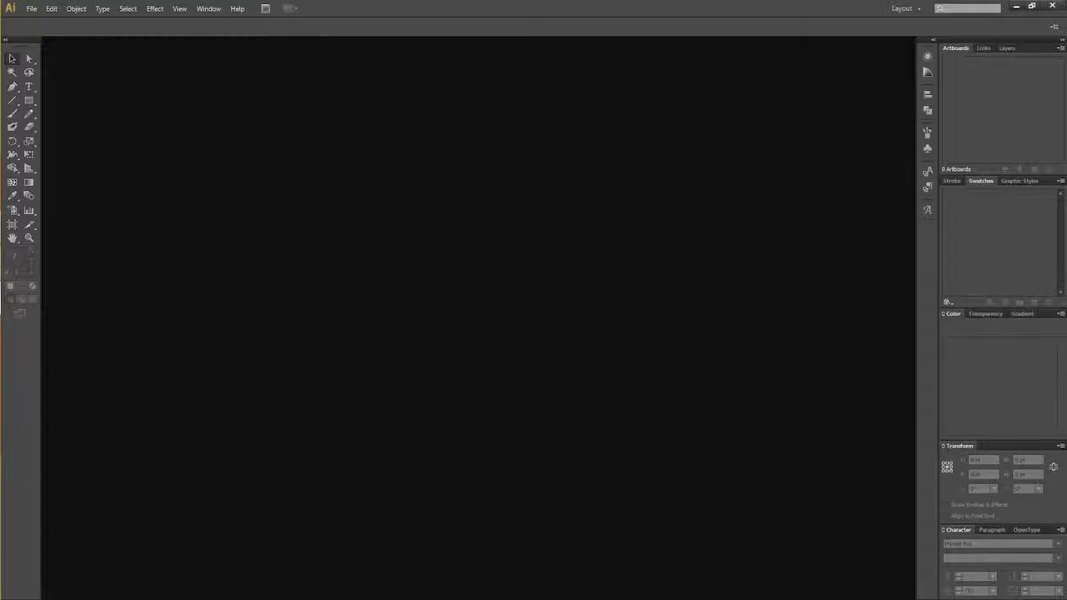
pyautogui.hotkey('alt', 'Tab')
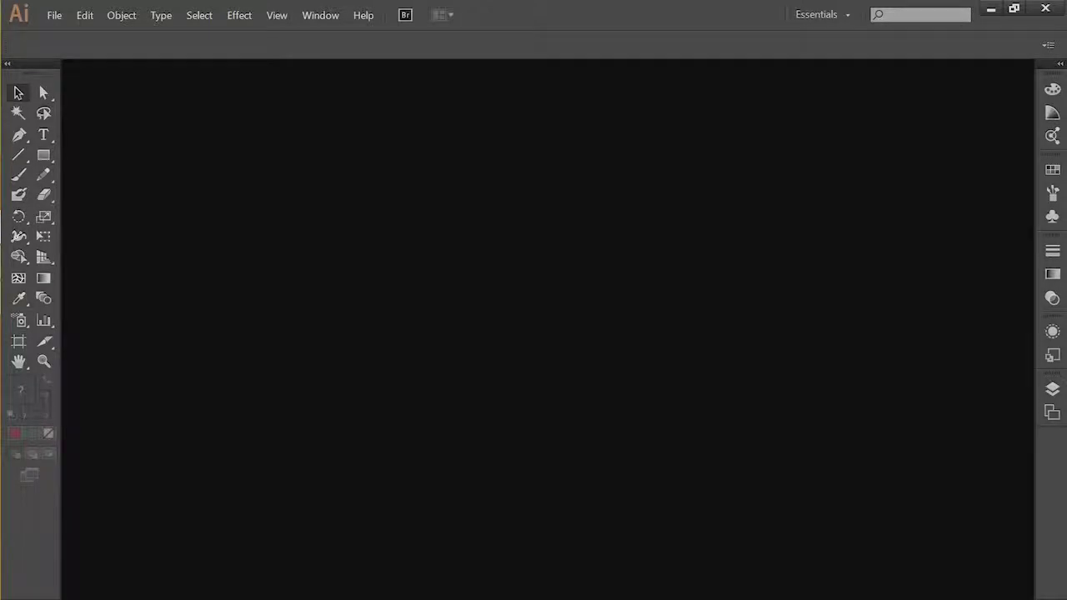
pyautogui.press('super+c')
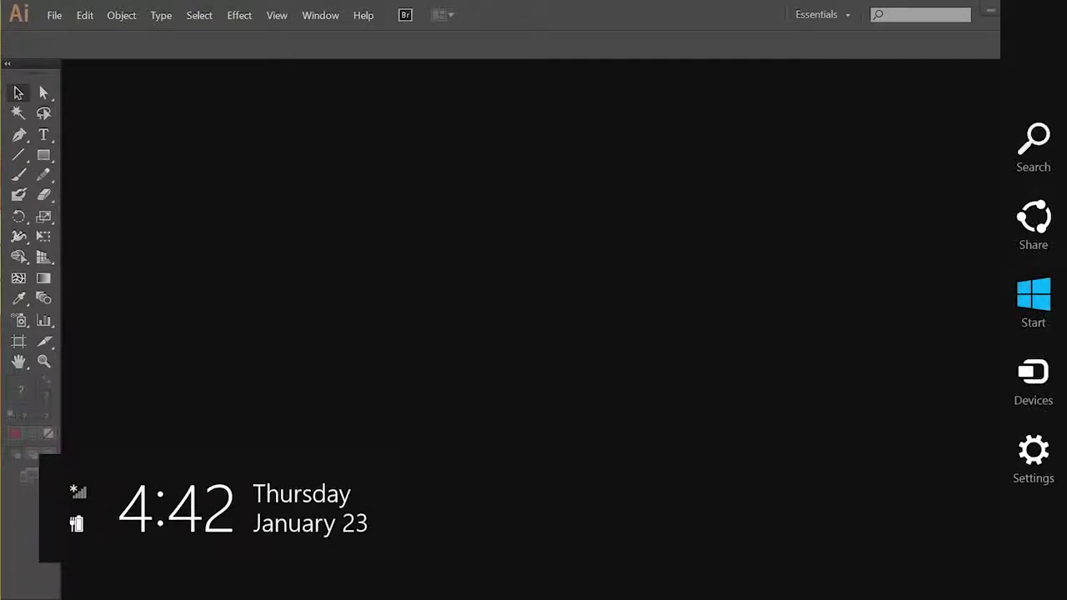
# Step: Confirm Control Panel's Display scaling is Larger - 150%, then close it to return to Illustrator
pyautogui.press('super+i')
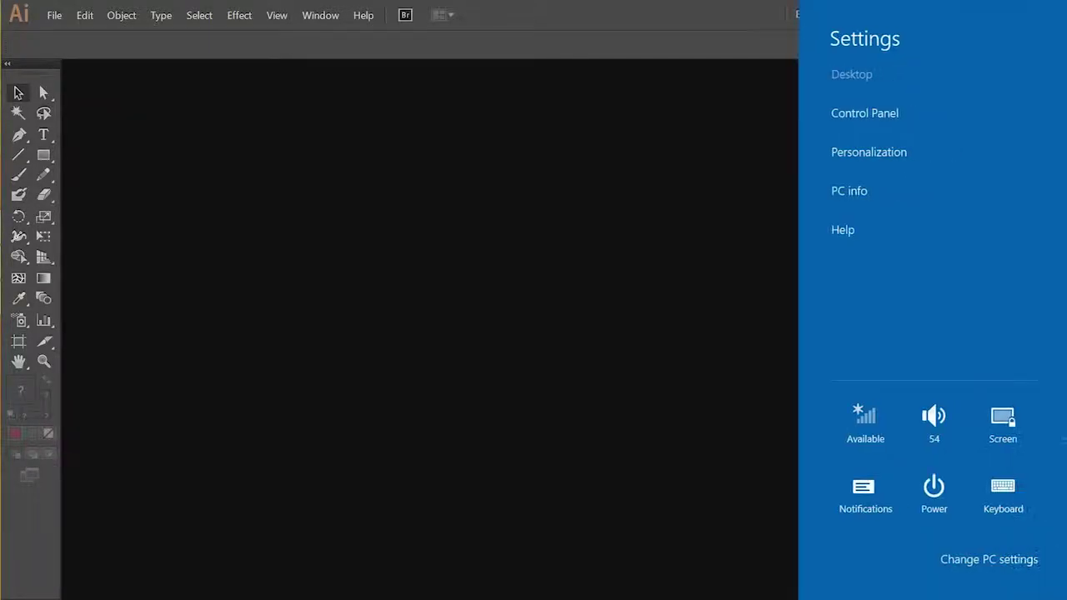
pyautogui.press('Down')
pyautogui.press('Return')
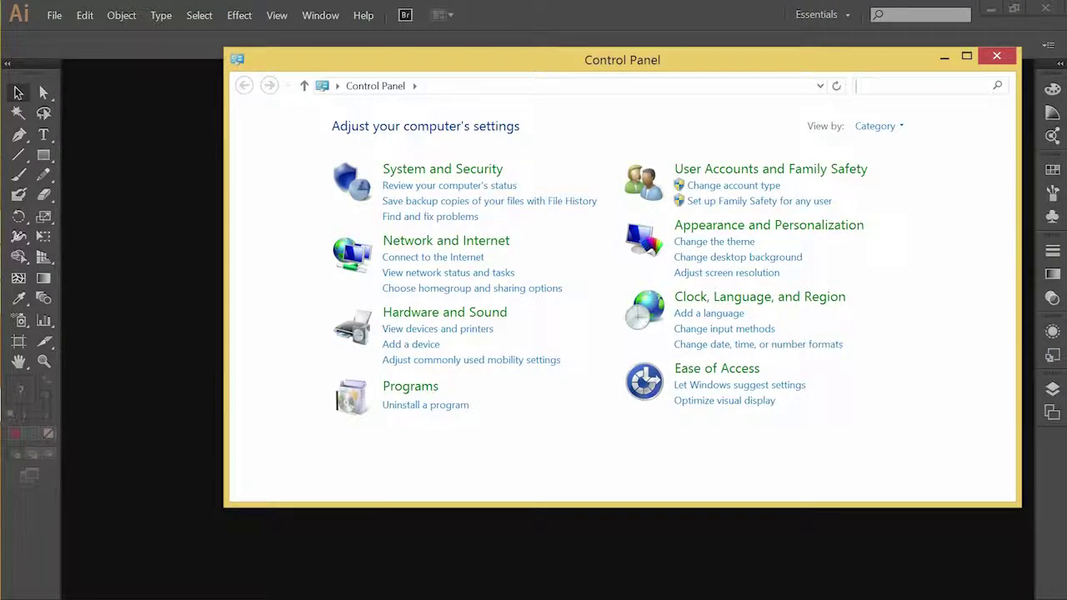
pyautogui.click(444, 312)
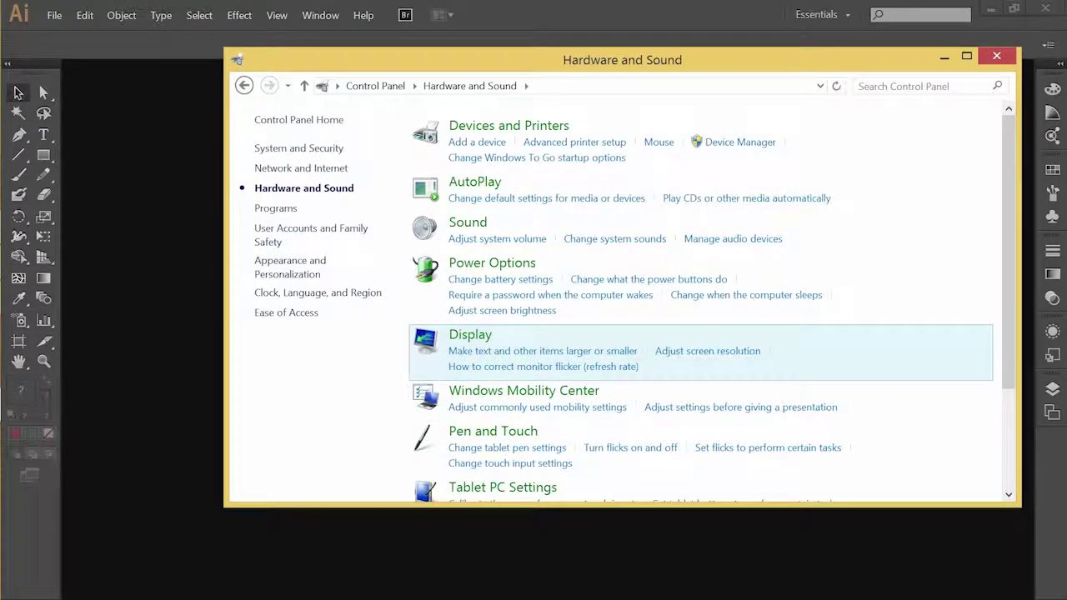
pyautogui.click(470, 335)
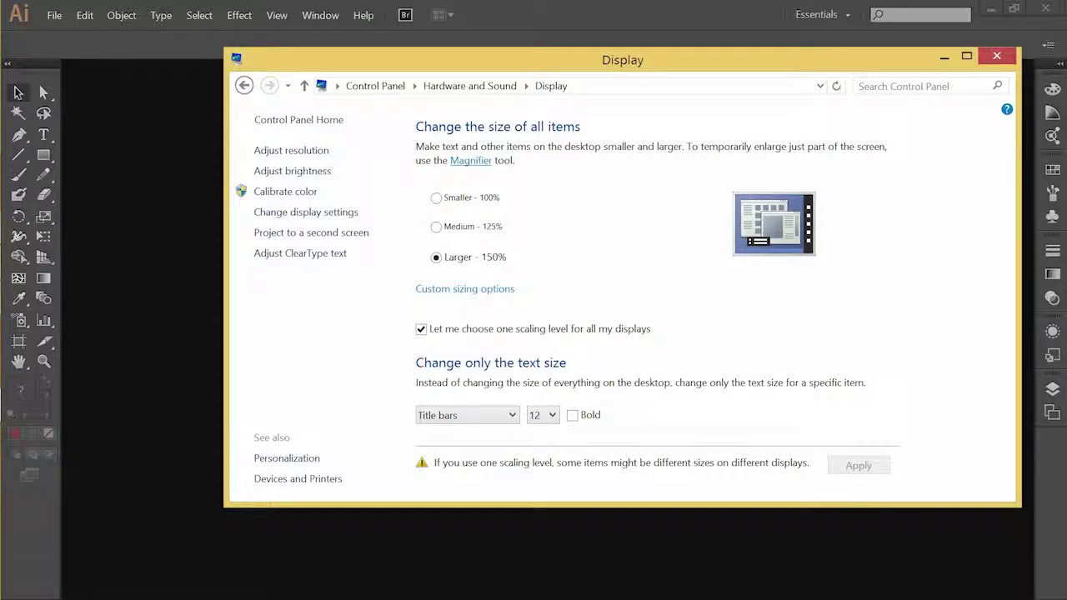
pyautogui.hotkey('alt', 'F4')
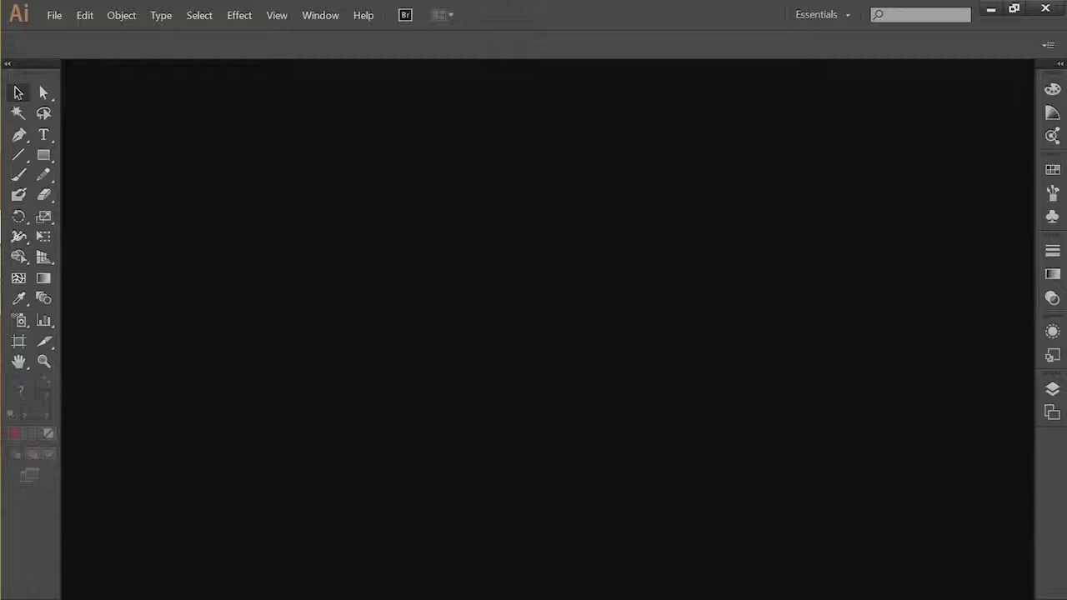
# Step: Cycle through Illustrator CS6, Illustrator CC and Photoshop CS6, ending with Photoshop CS6 in front
pyautogui.hotkey('alt', 'Tab')
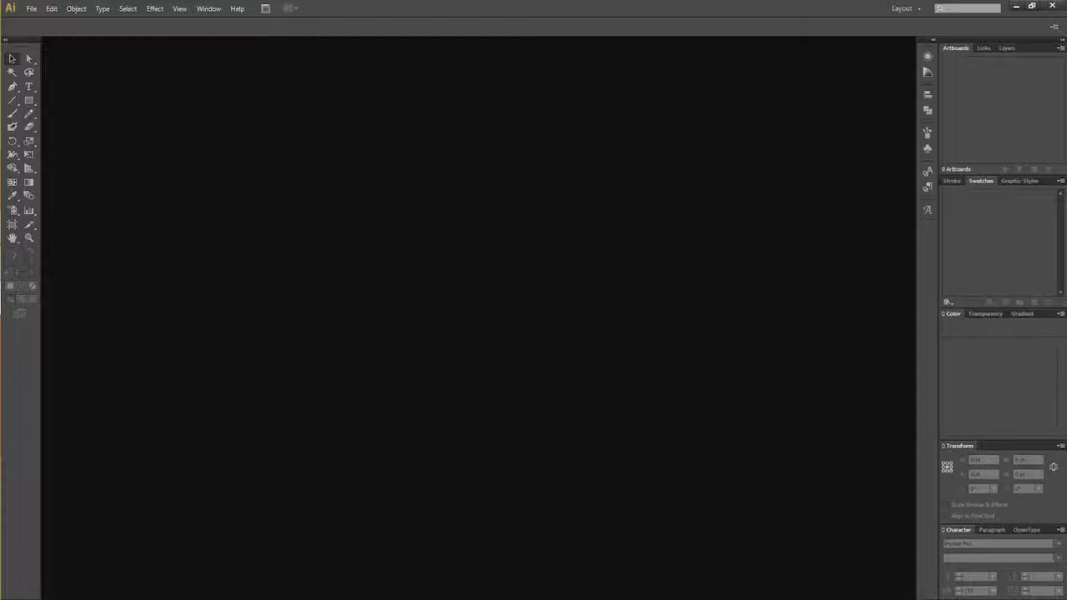
pyautogui.hotkey('alt', 'Tab')
pyautogui.hotkey('alt', 'Tab')
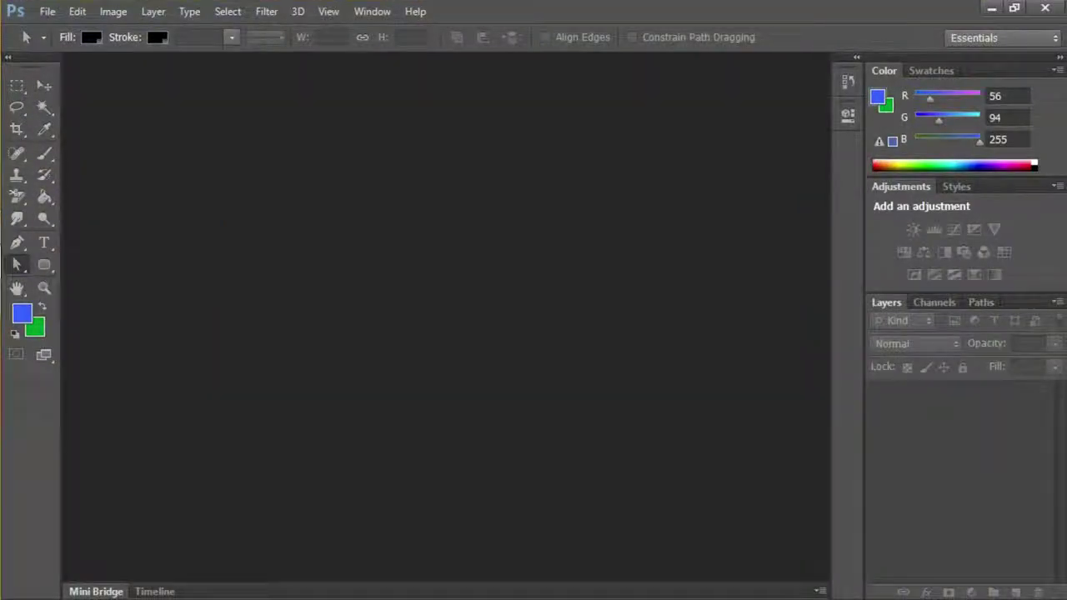
pyautogui.hotkey('alt', 'Tab')
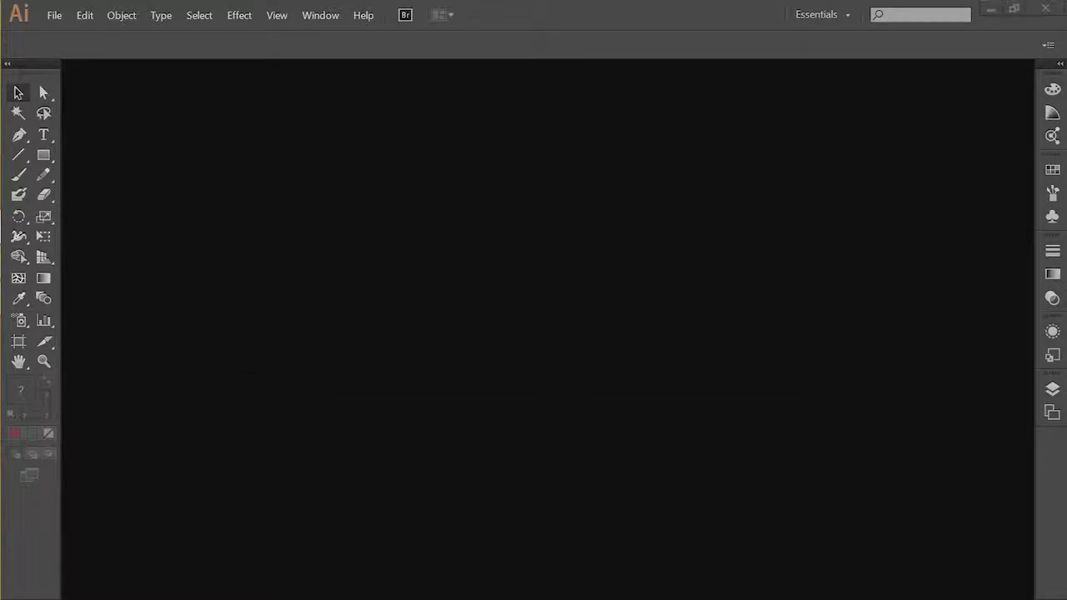
pyautogui.hotkey('alt', 'Tab')
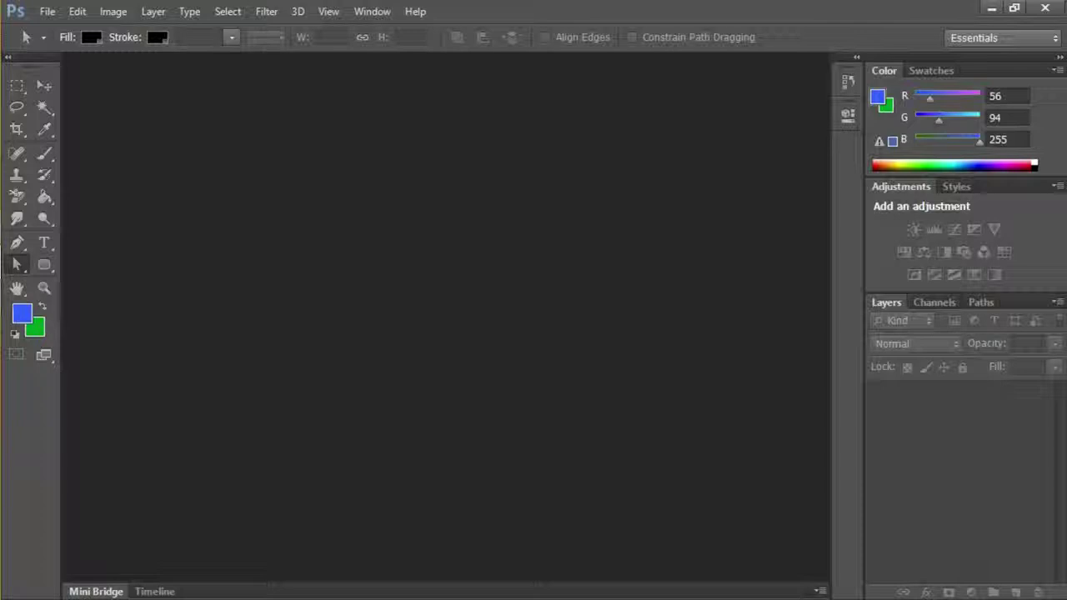
# Step: Cycle past both Illustrator windows to Internet Explorer's Surface Pro Artist hack article
pyautogui.hotkey('alt', 'Tab')
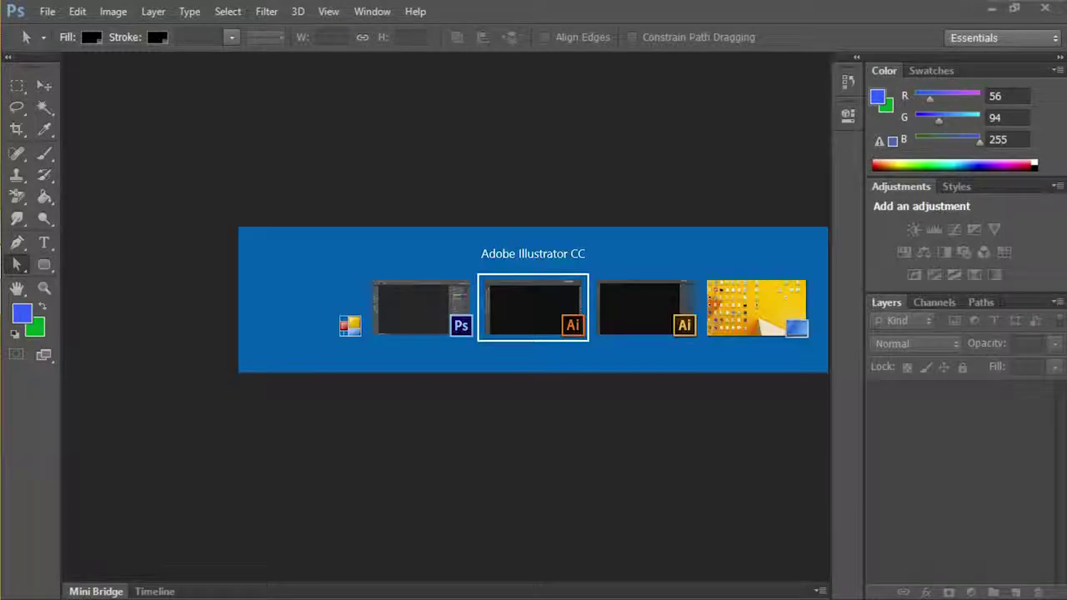
pyautogui.hotkey('alt', 'Tab')
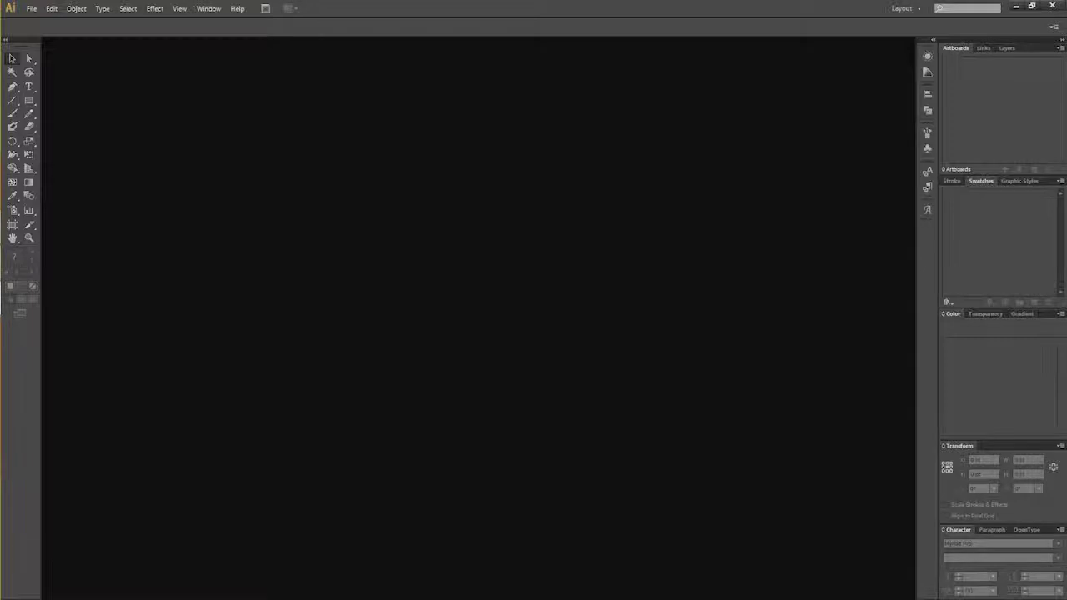
pyautogui.hotkey('alt', 'Tab')
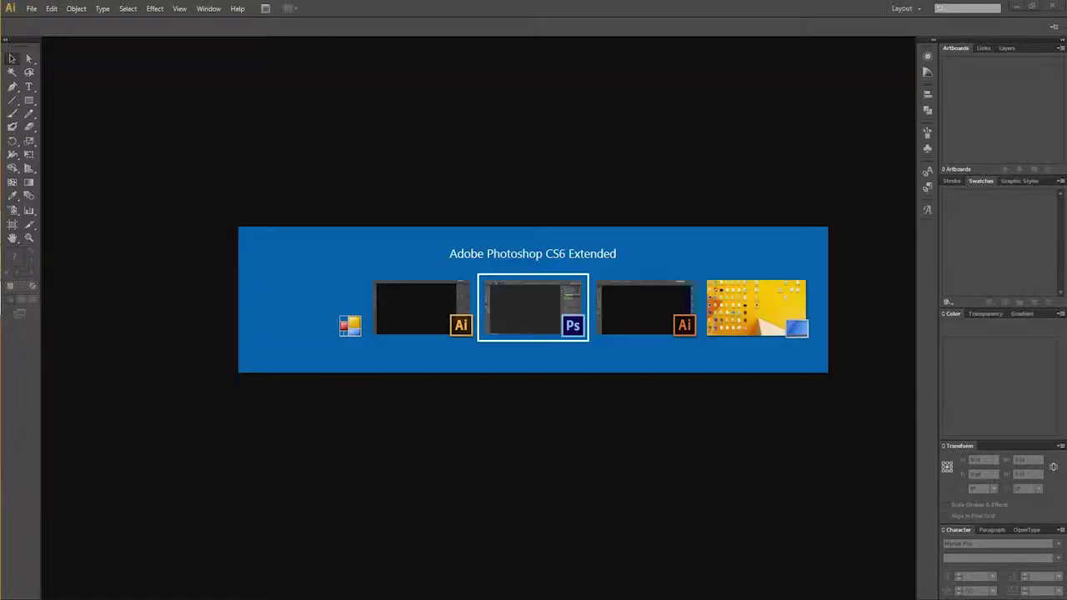
pyautogui.hotkey('alt', 'Tab')
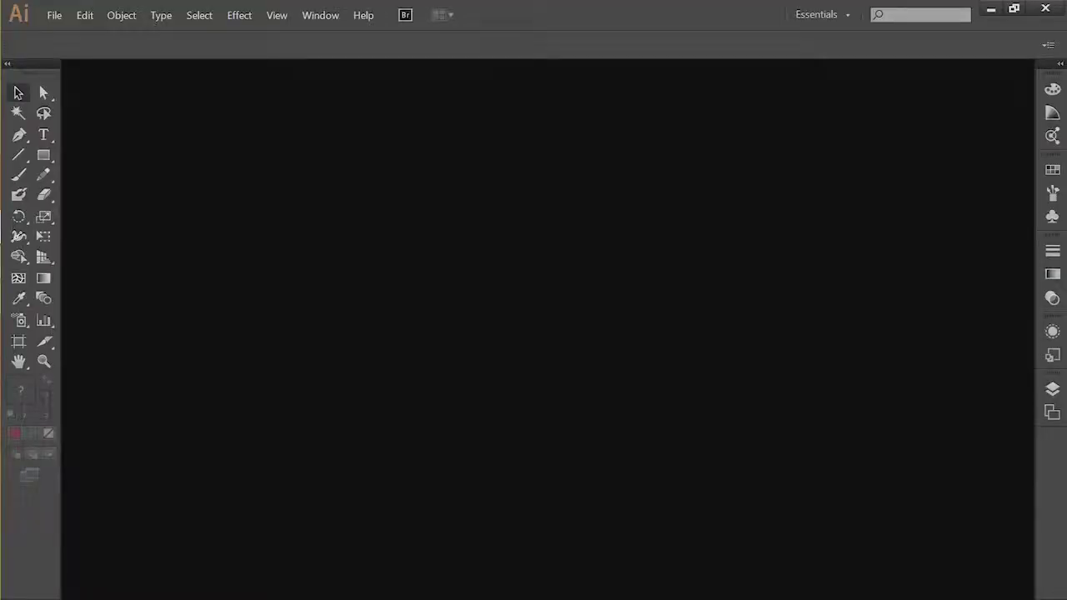
pyautogui.hotkey('alt', 'Tab')
pyautogui.hotkey('alt', 'Tab')
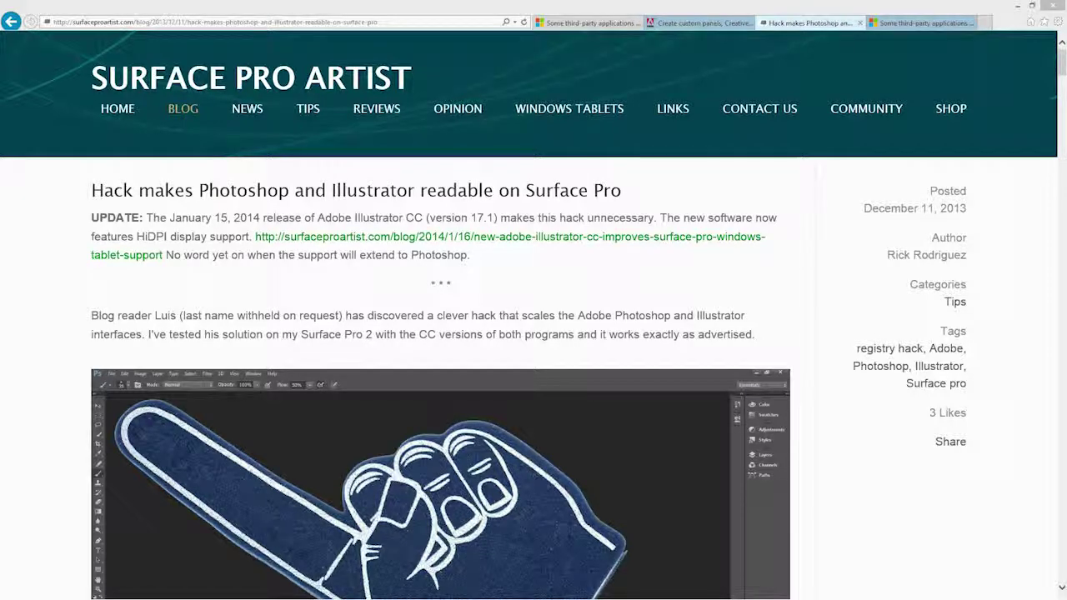
# Step: Read the blog post's numbered hack steps, then switch to the KB 912949 support article tab
pyautogui.scroll(-6, 533, 375)
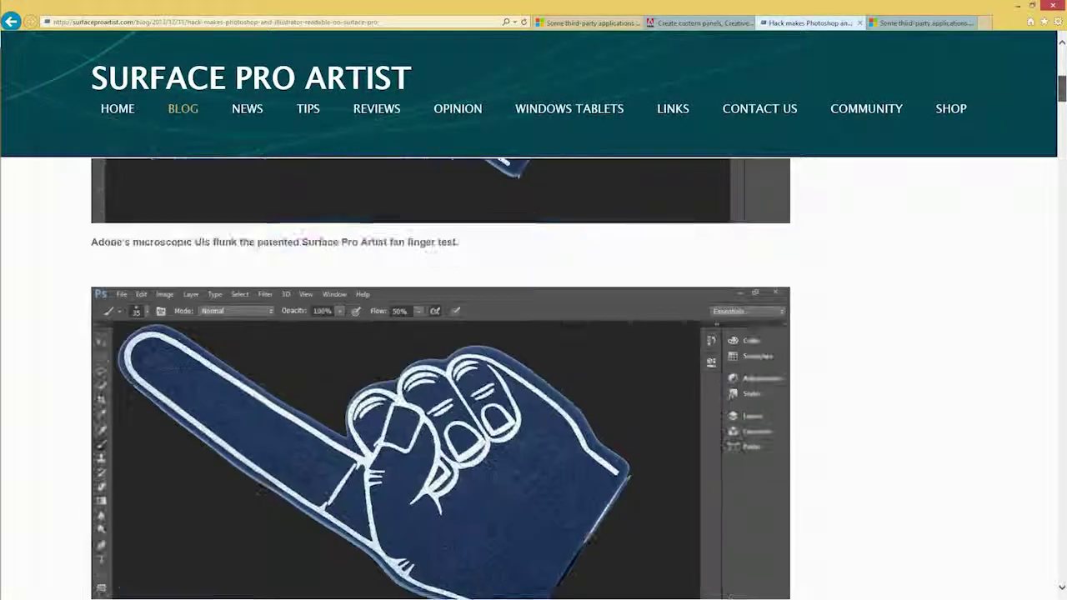
pyautogui.scroll(-6, 534, 375)
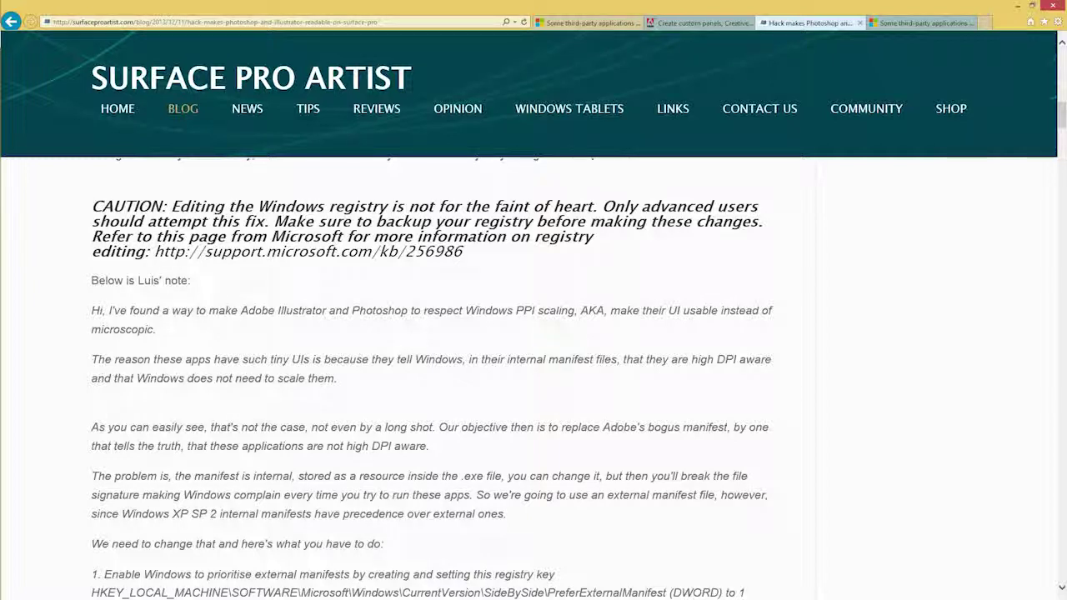
pyautogui.scroll(-5, 440, 375)
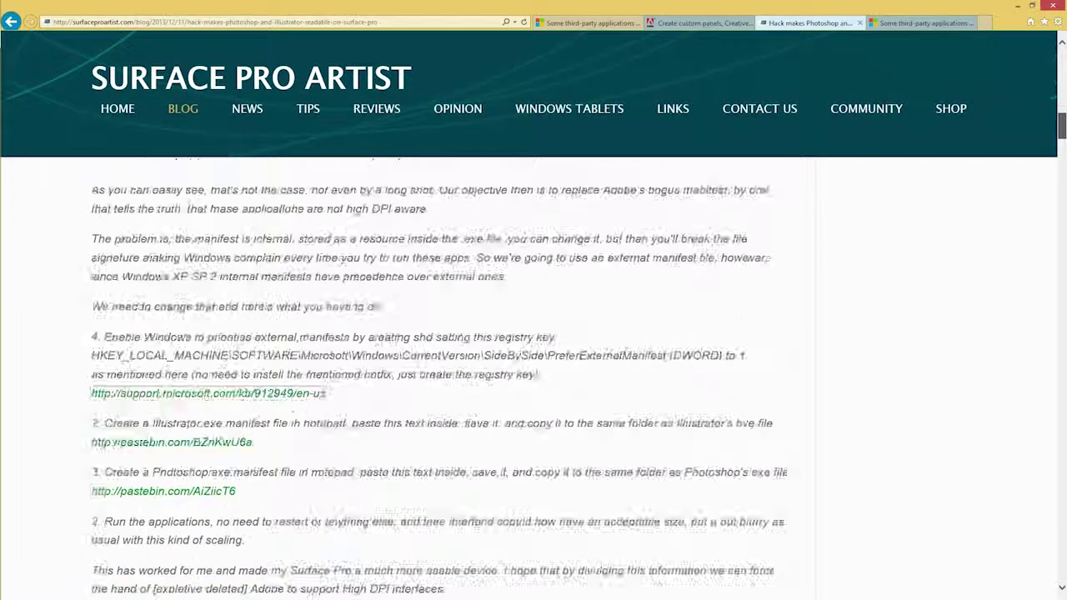
pyautogui.scroll(1, 440, 375)
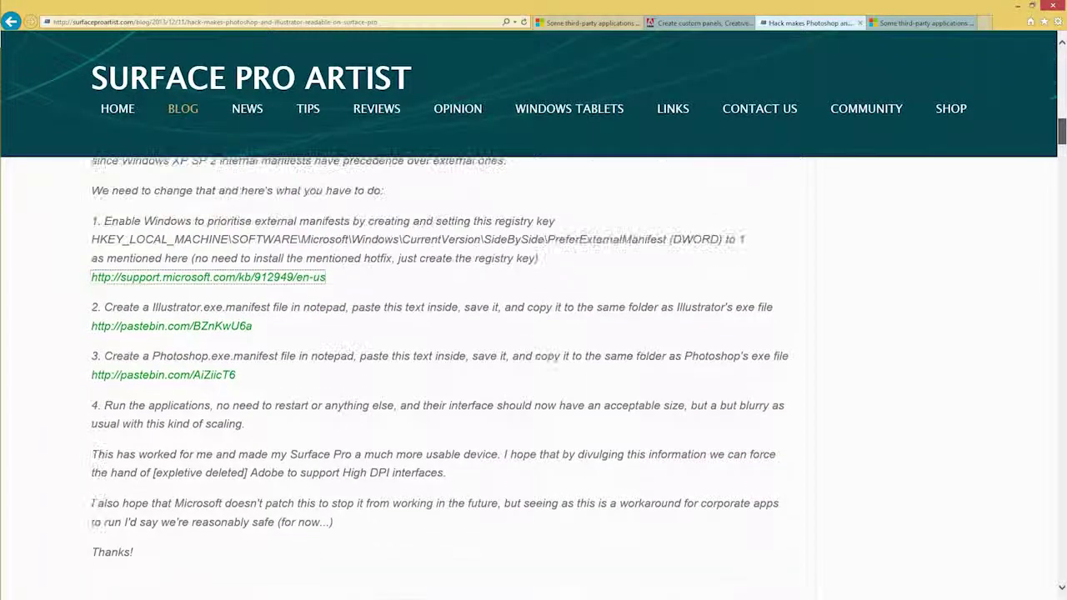
pyautogui.scroll(1, 440, 375)
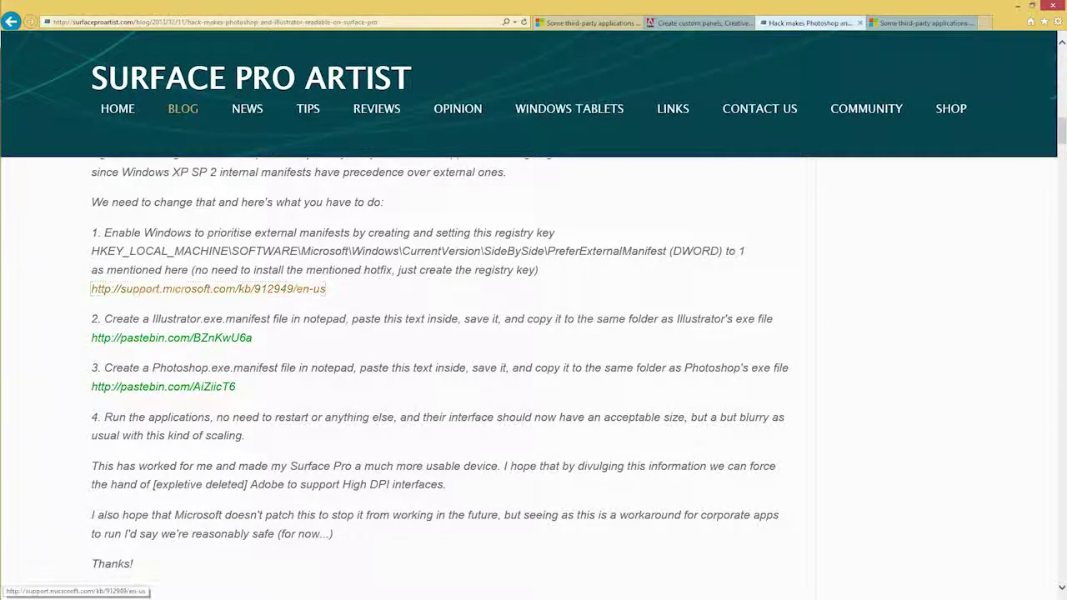
pyautogui.hotkey('ctrl', 'Tab')
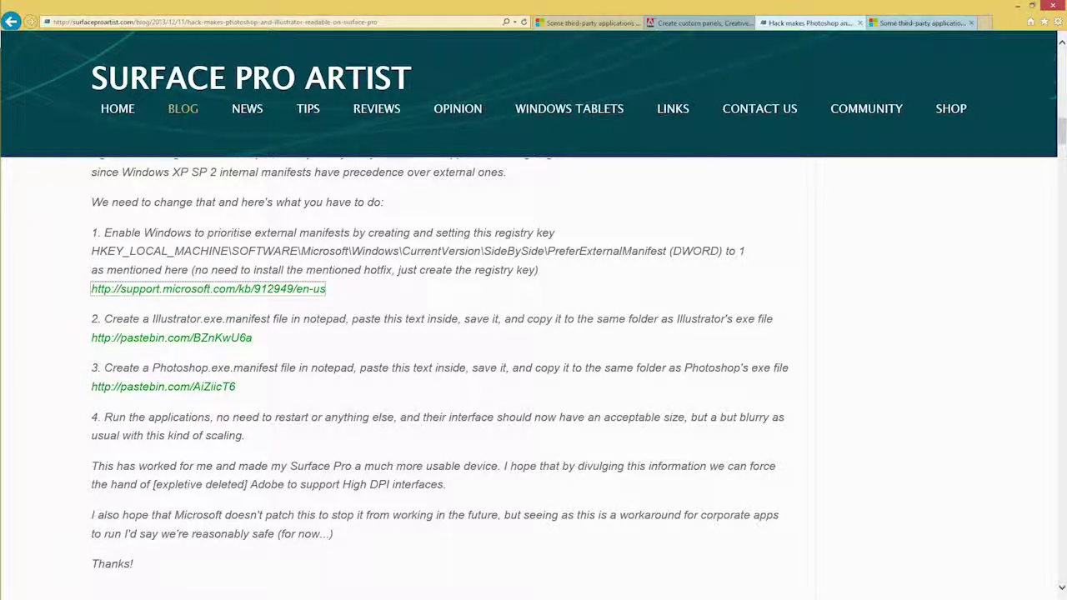
# Step: Show KB 912949's 'After you install the hotfix' registry steps and open the Search charm
pyautogui.scroll(-15, 534, 334)
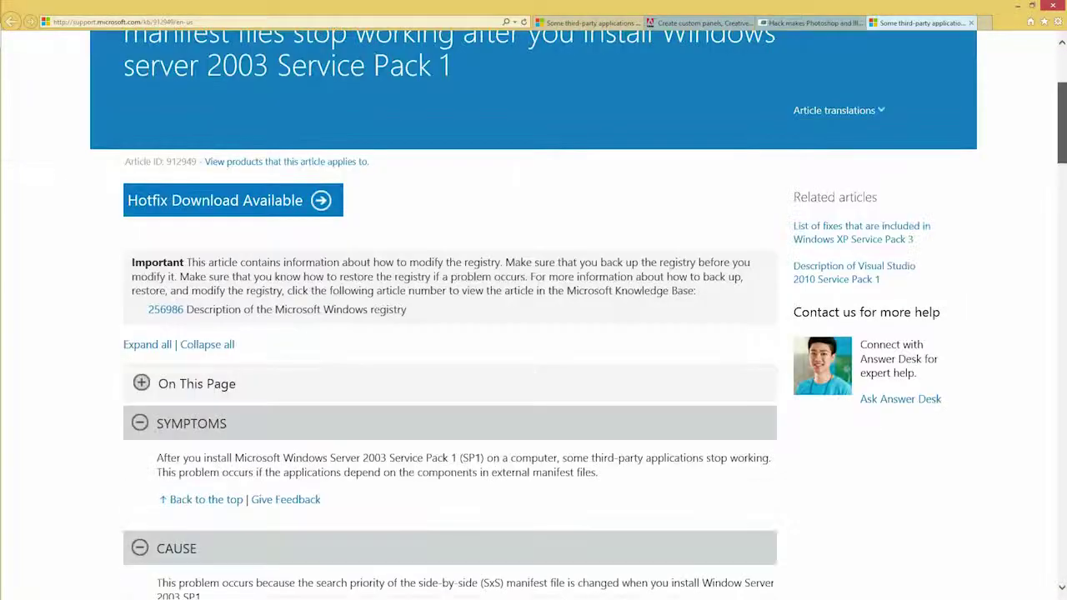
pyautogui.scroll(-4, 534, 333)
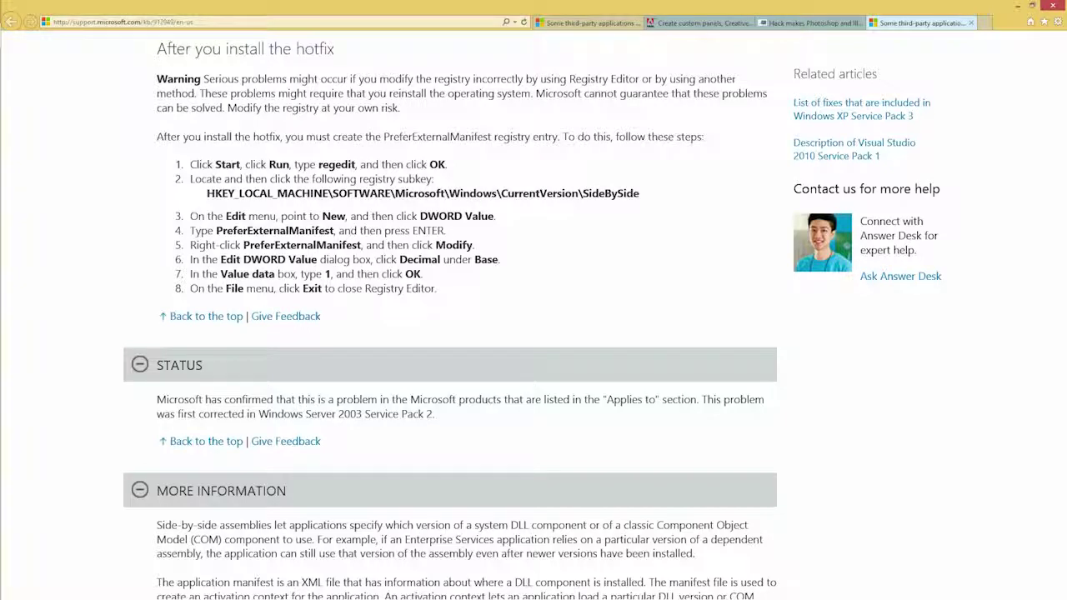
pyautogui.press('super+c')
pyautogui.press('super+q')
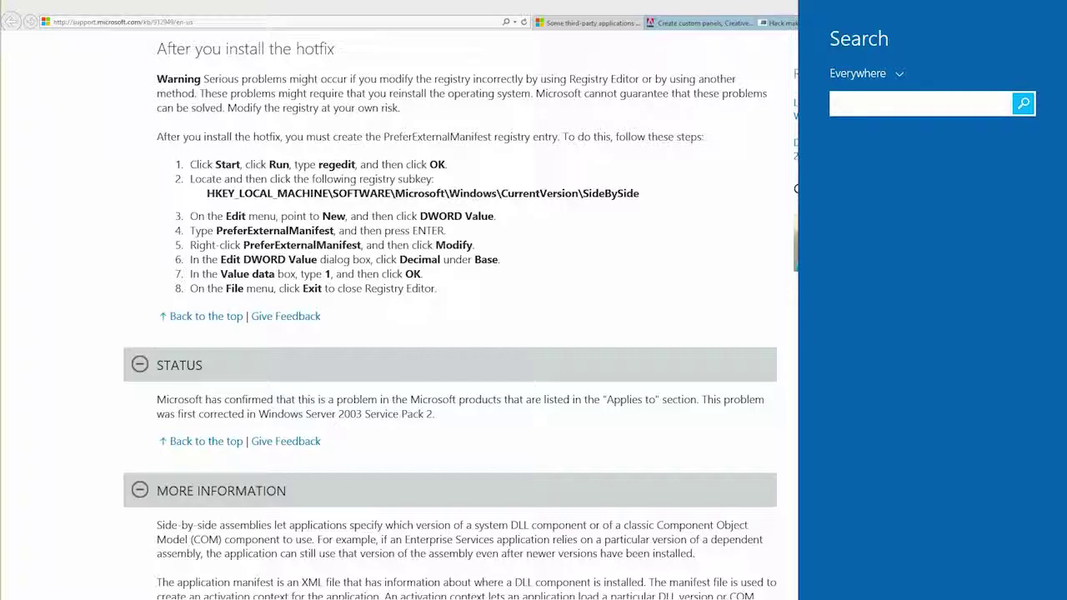
# Step: Search for 'regedit' and launch Registry Editor
pyautogui.write('regedit')
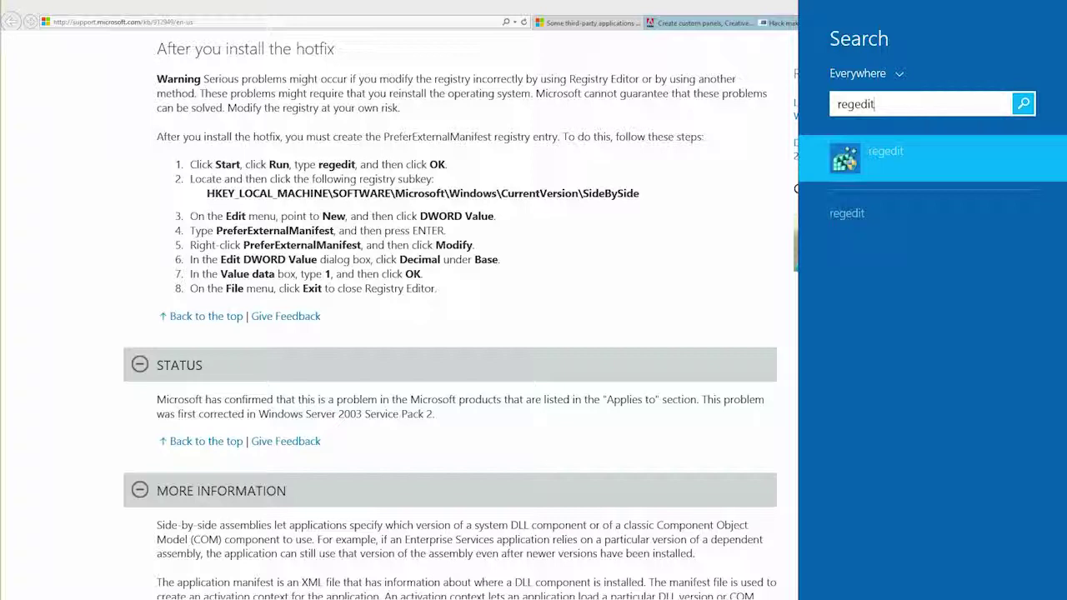
pyautogui.press('Return')
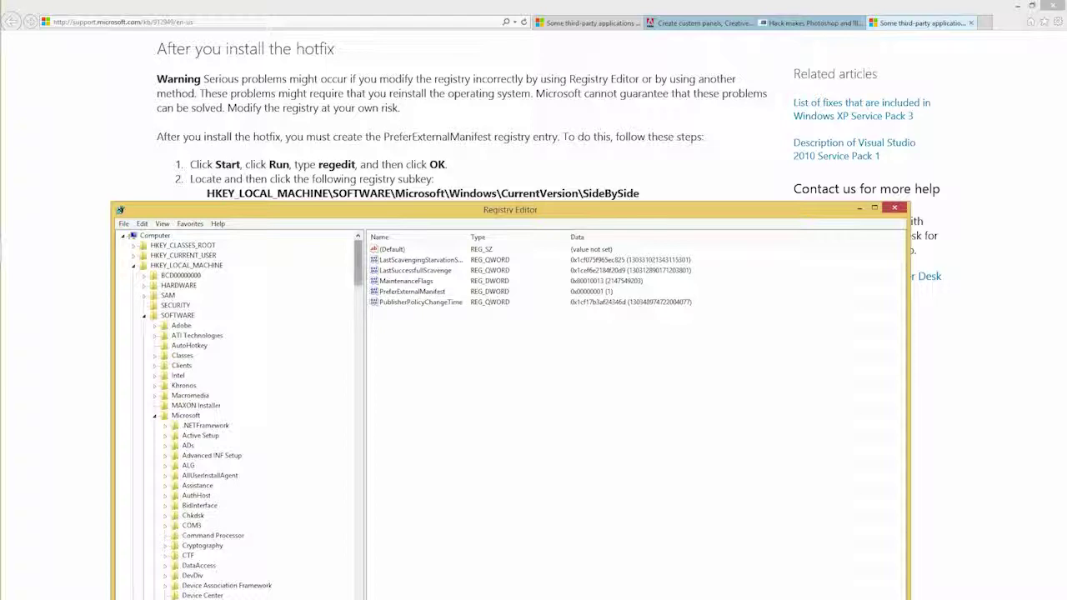
# Step: Locate HKLM\SOFTWARE\Microsoft\Windows\CurrentVersion\SideBySide showing PreferExternalManifest = 1, and move the window down
pyautogui.scroll(-10, 238, 417)
pyautogui.scroll(-15, 237, 417)
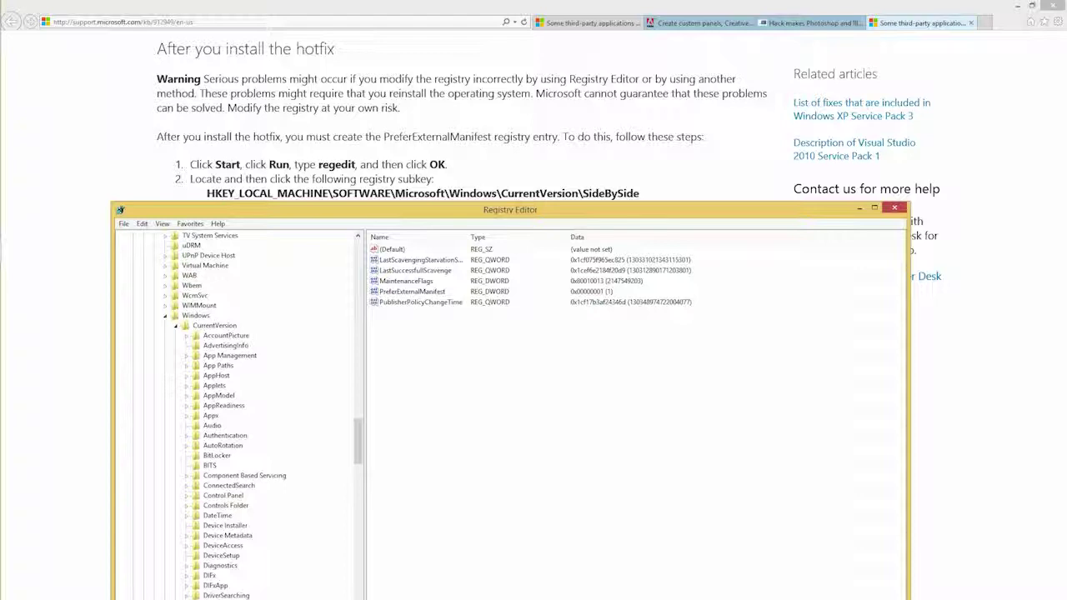
pyautogui.scroll(-20, 267, 417)
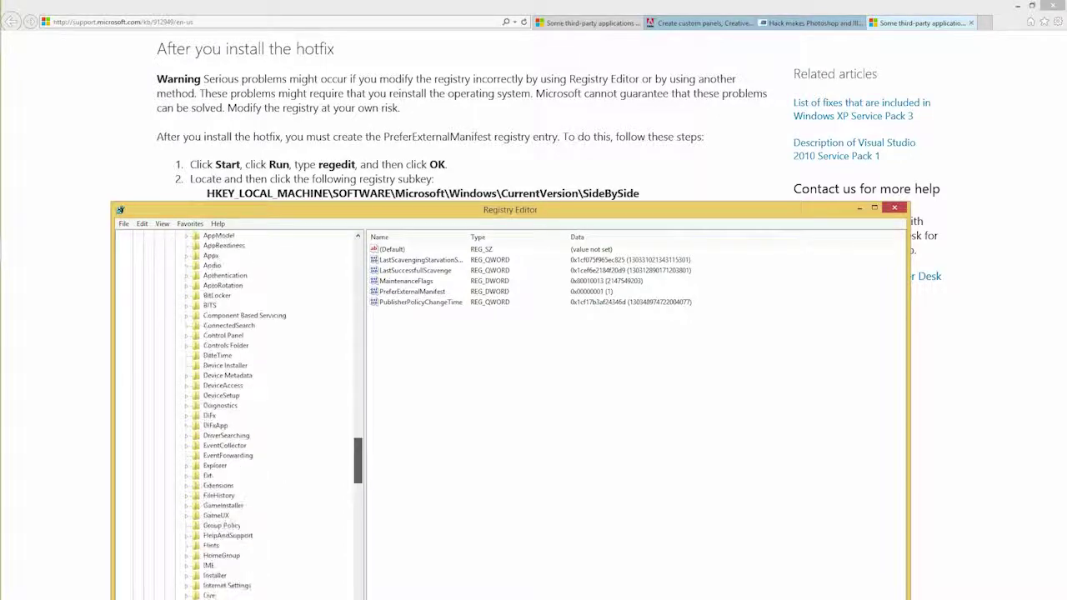
pyautogui.scroll(-2, 238, 417)
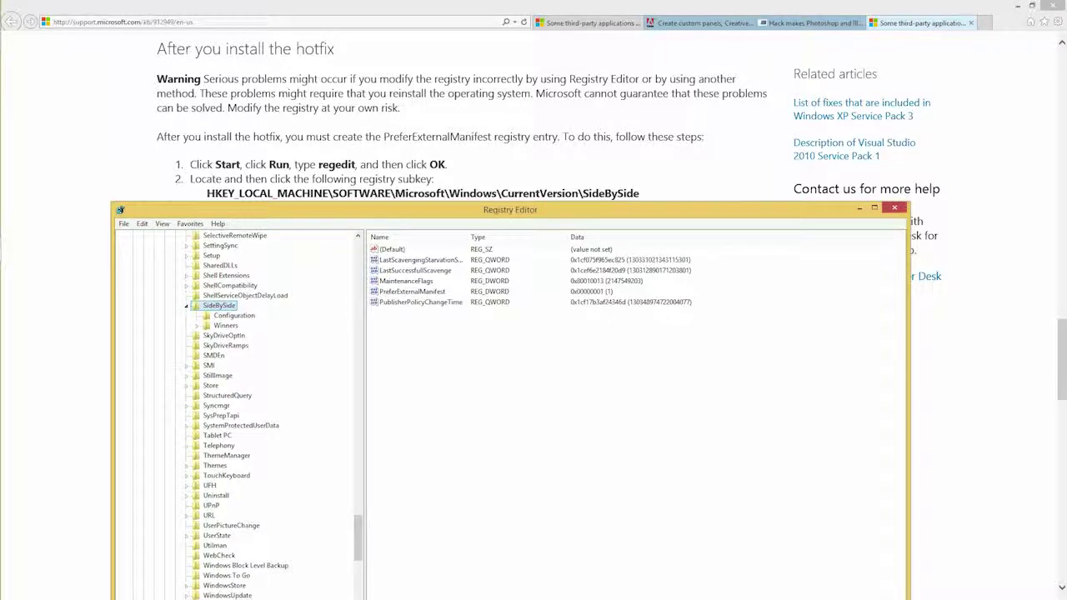
pyautogui.moveTo(509, 210); pyautogui.dragTo(518, 232)
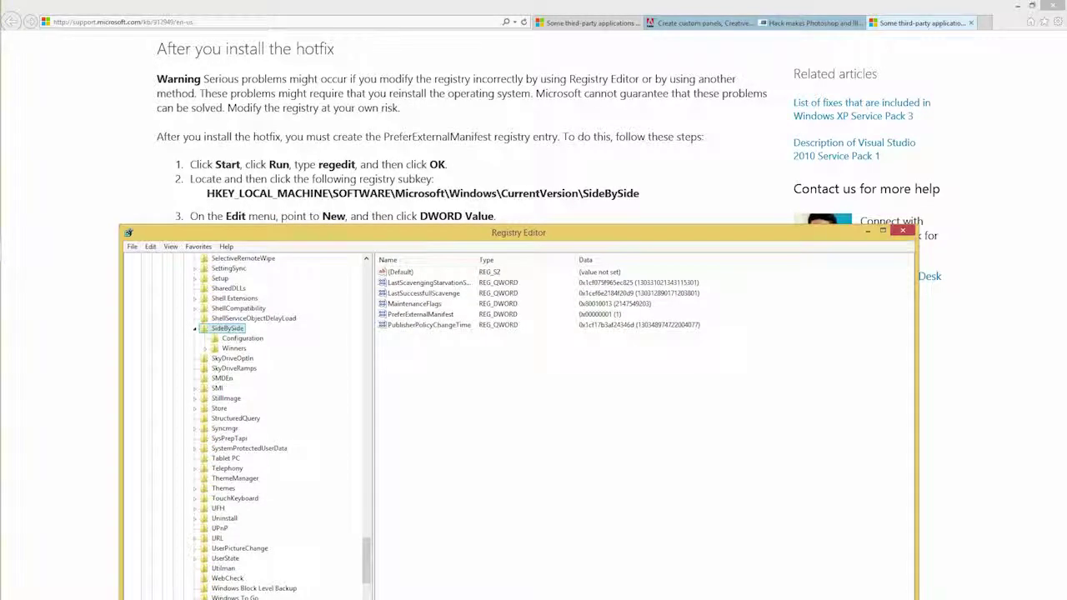
pyautogui.hotkey('alt', 'f')
pyautogui.press('Right')
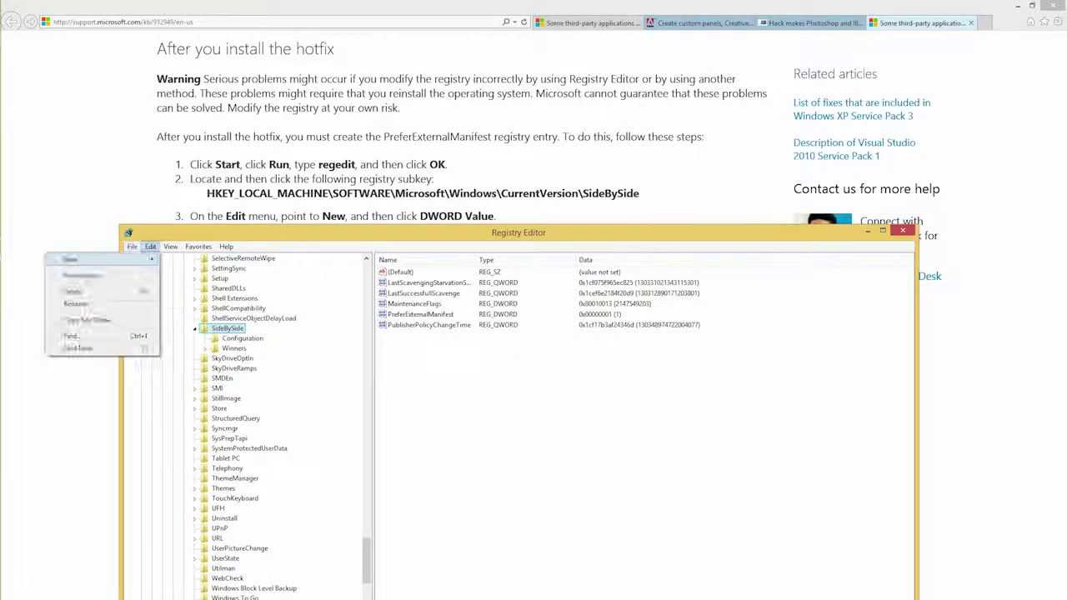
pyautogui.press('Right')
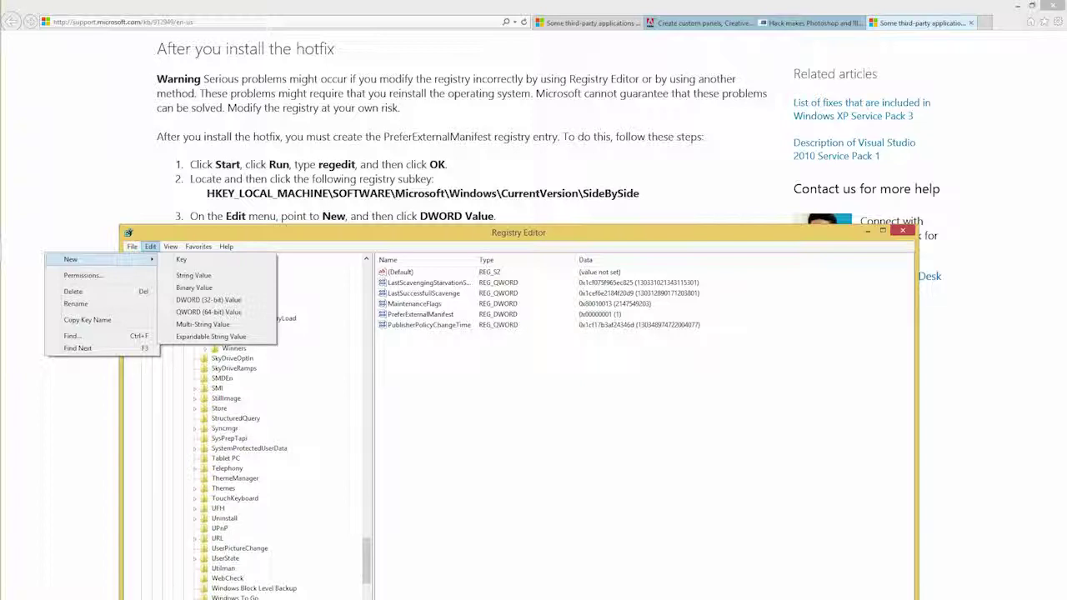
pyautogui.press('Down')
pyautogui.press('Down')
pyautogui.press('Down')
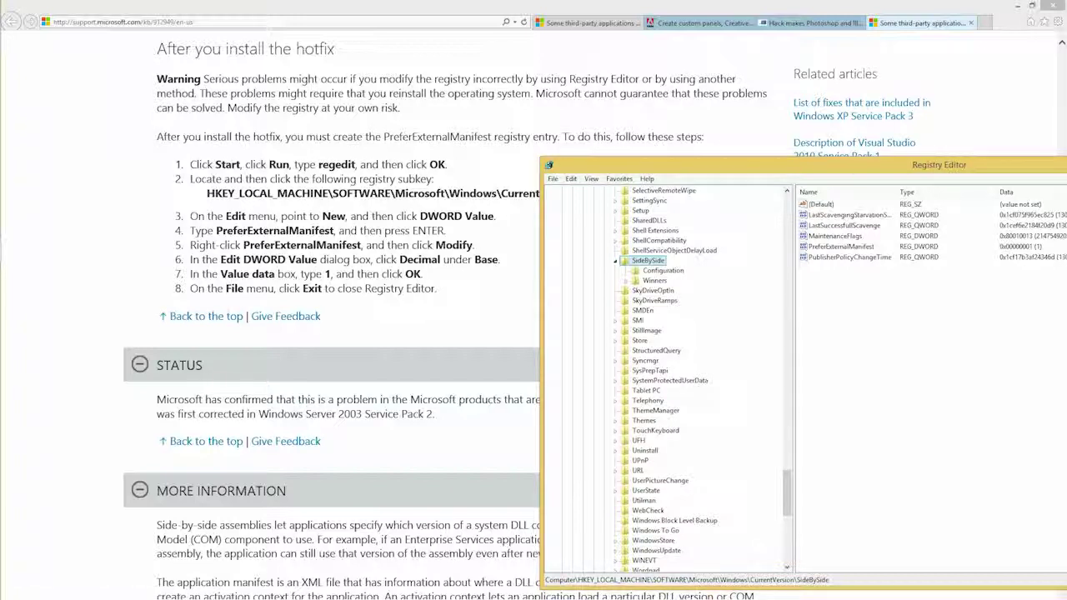
# Step: Close Registry Editor and the KB 912949 tab, then open the pastebin.com/AiZiicT6 manifest link
pyautogui.moveTo(751, 164); pyautogui.dragTo(353, 100)
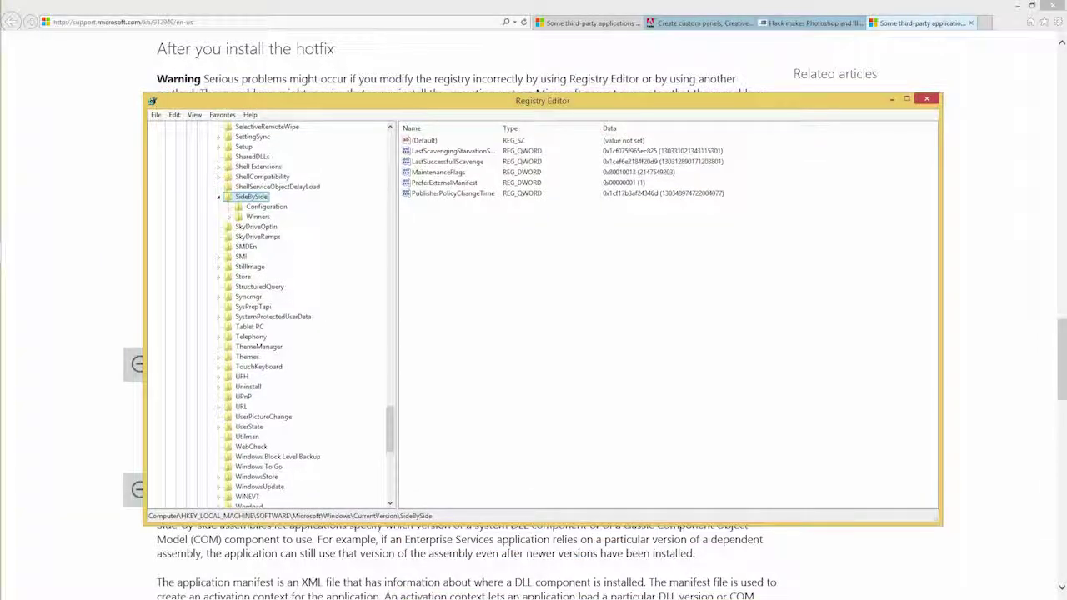
pyautogui.click(927, 98)
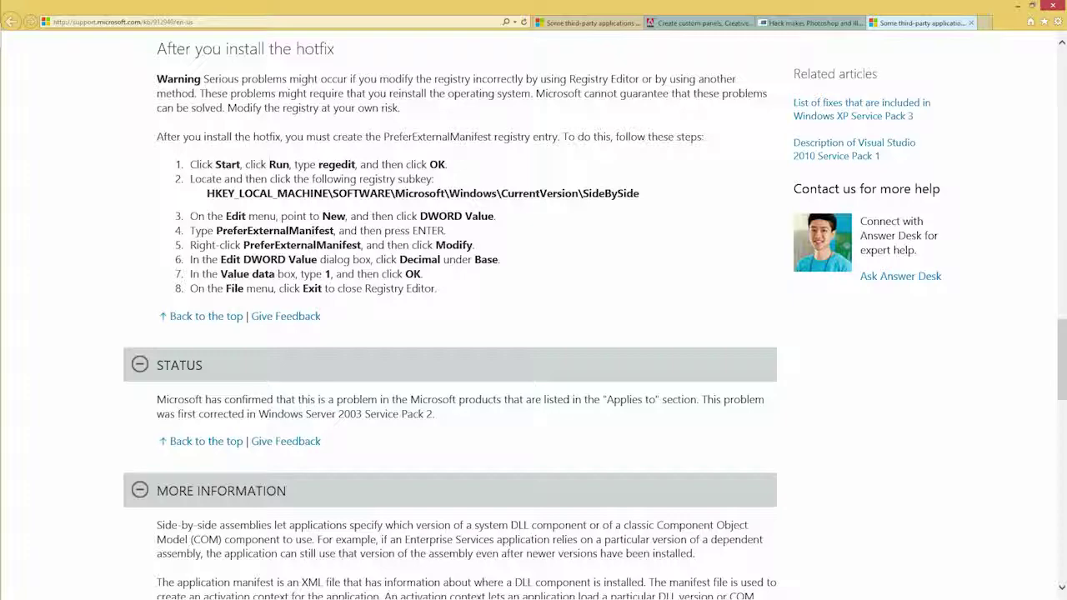
pyautogui.click(971, 23)
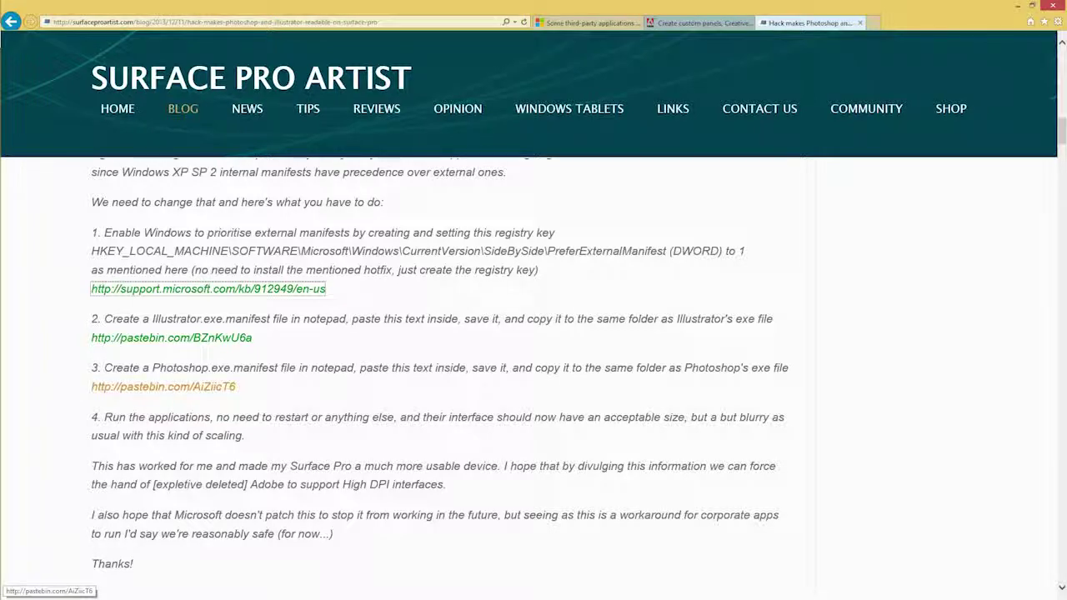
pyautogui.click(163, 386)
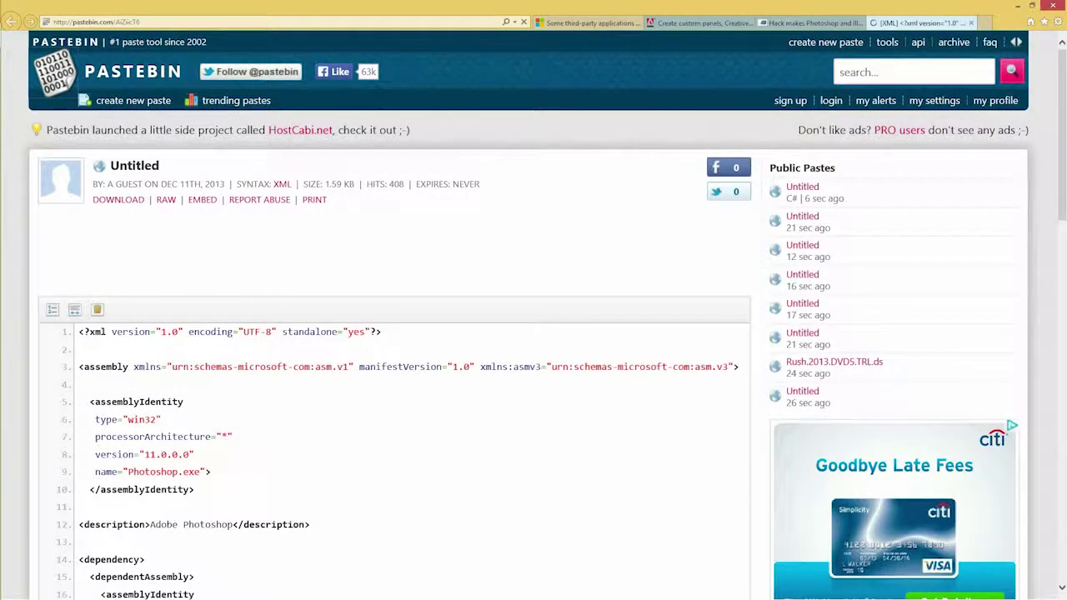
# Step: Copy the entire RAW Paste Data manifest XML and return to the Surface Pro Artist tab
pyautogui.scroll(-5, 534, 334)
pyautogui.scroll(-7, 534, 333)
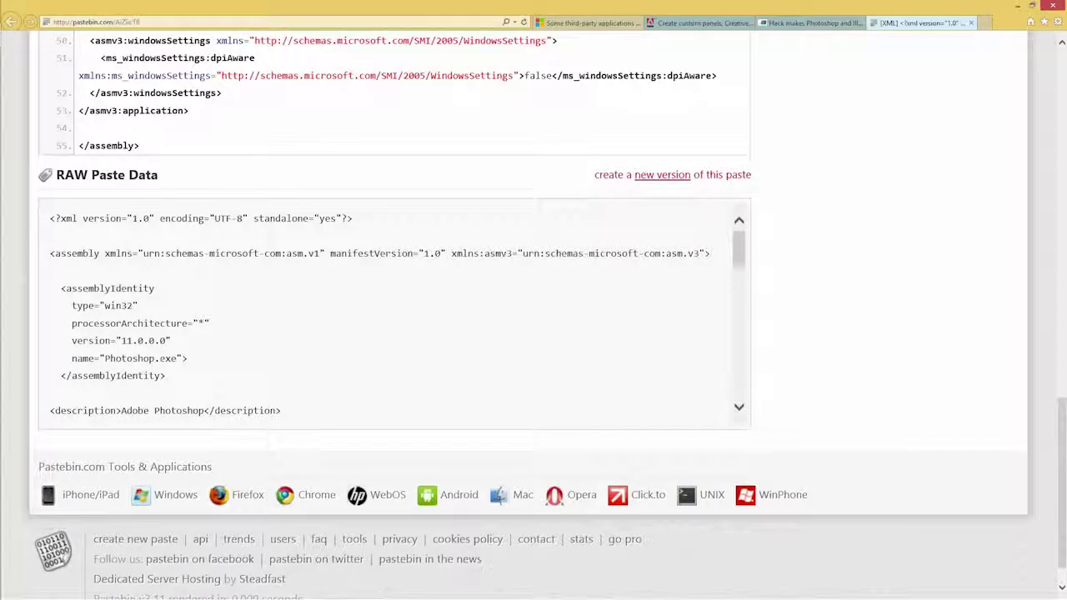
pyautogui.moveTo(50, 219); pyautogui.dragTo(247, 494)
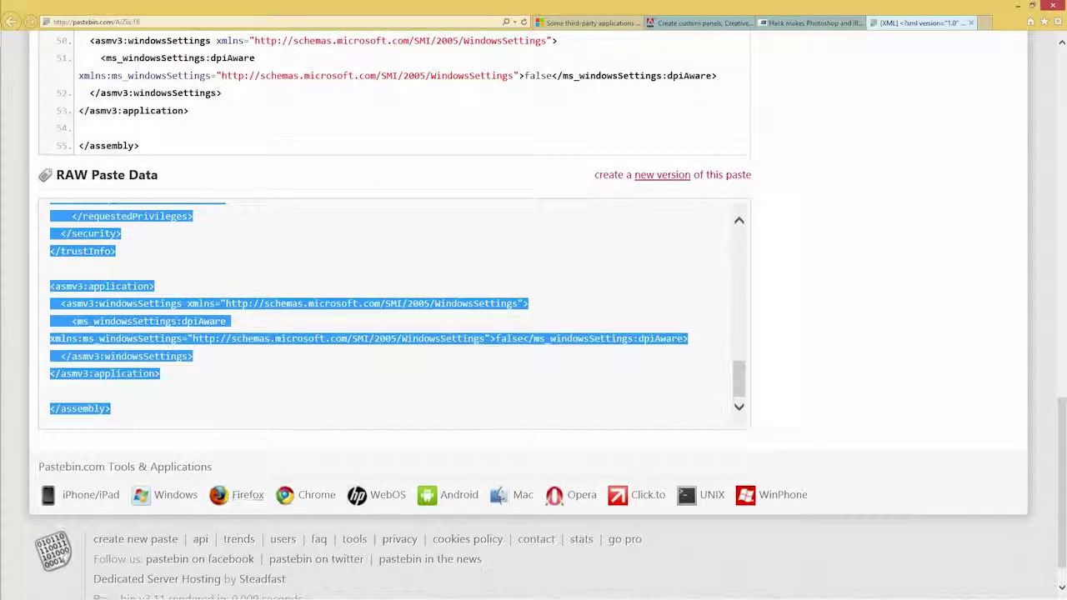
pyautogui.rightClick(106, 361)
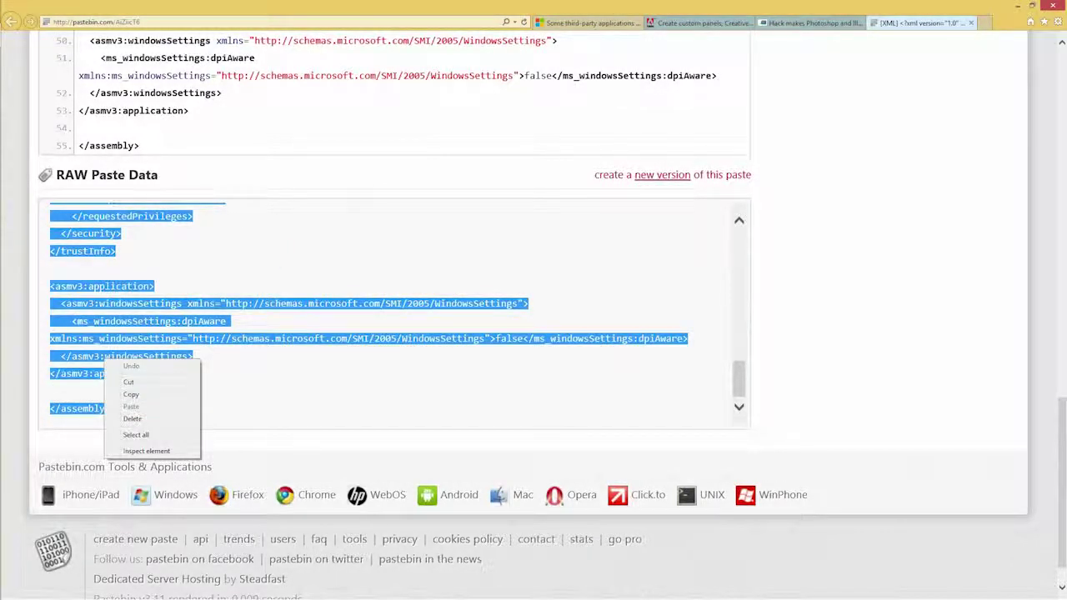
pyautogui.press('c')
pyautogui.scroll(2, 533, 317)
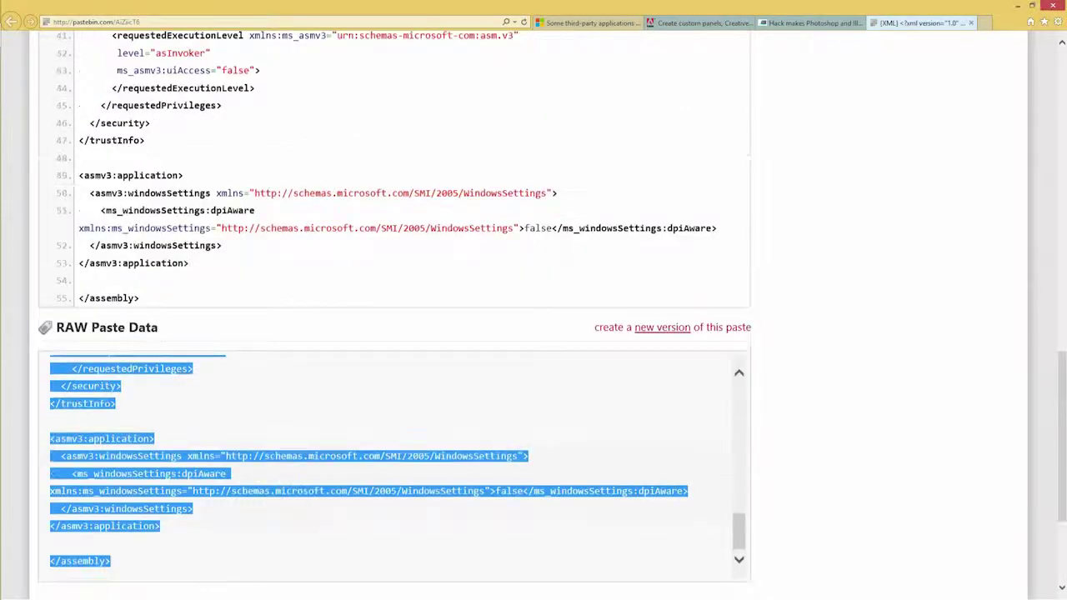
pyautogui.scroll(10, 534, 317)
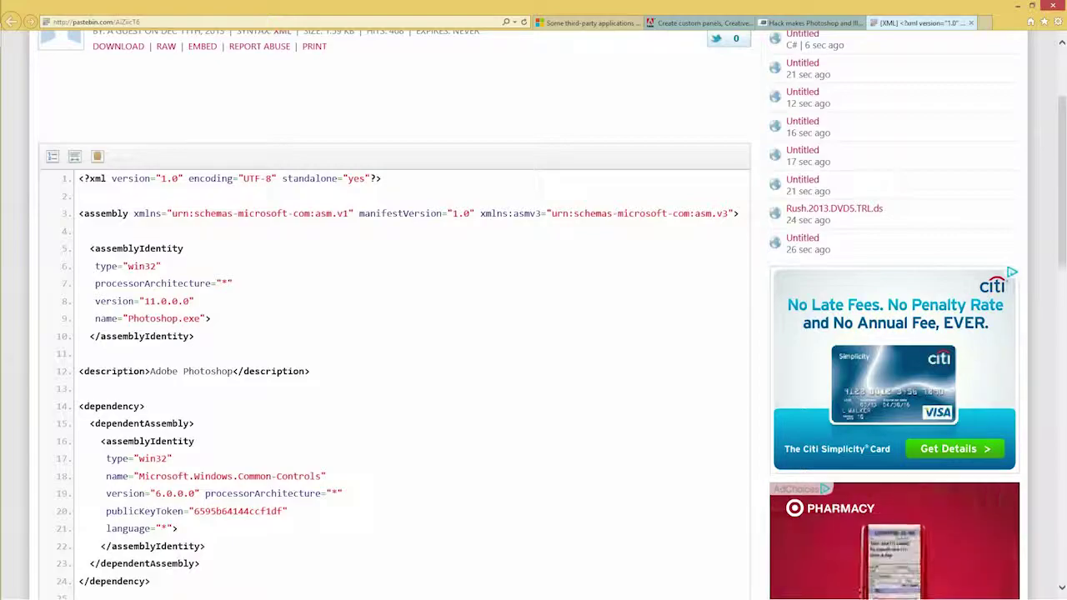
pyautogui.hotkey('ctrl', 'shift', 'Tab')
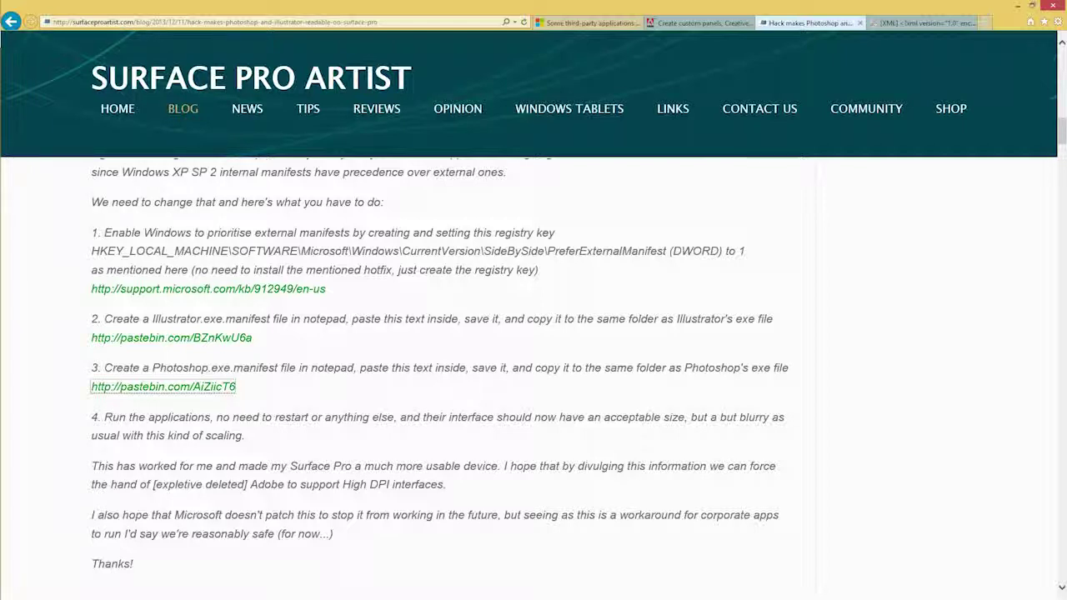
# Step: In File Explorer, open C:\Program Files\Adobe\Adobe Photoshop CS6 (64 Bit)
pyautogui.press('super+Tab')
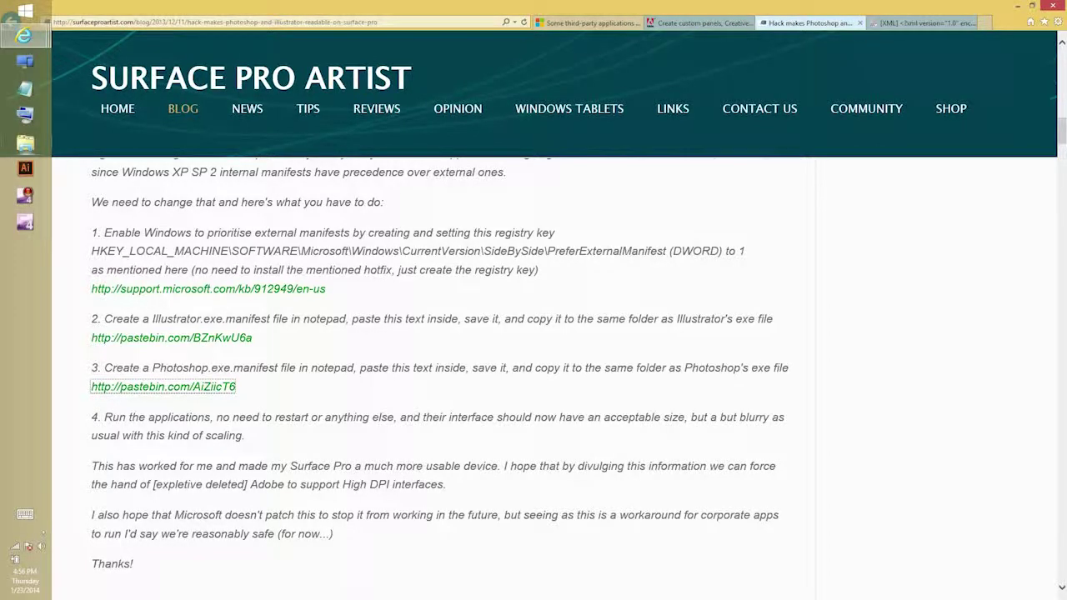
pyautogui.press('super+e')
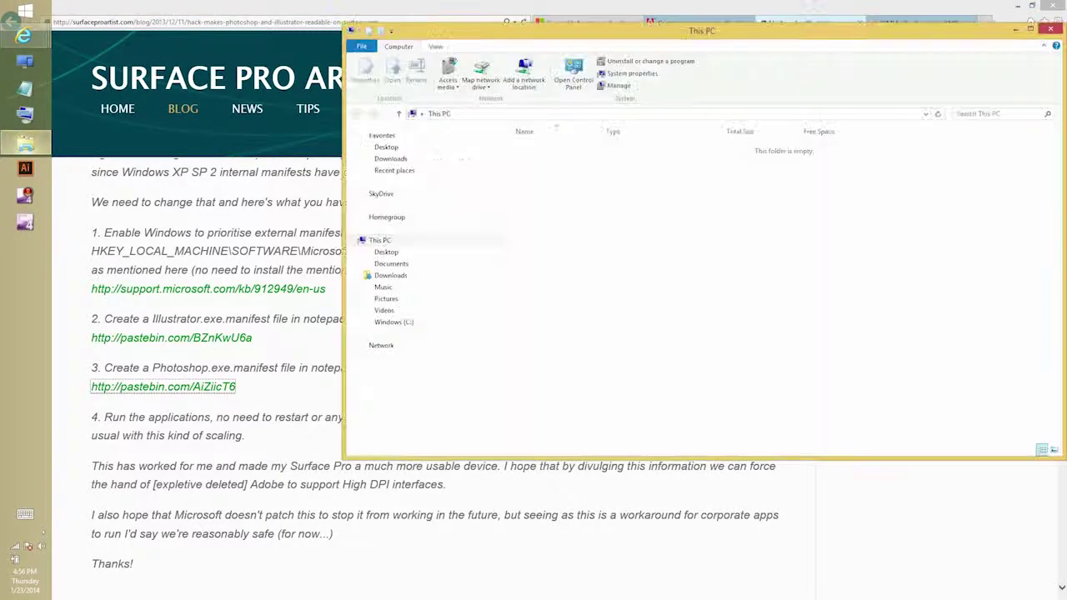
pyautogui.click(393, 322)
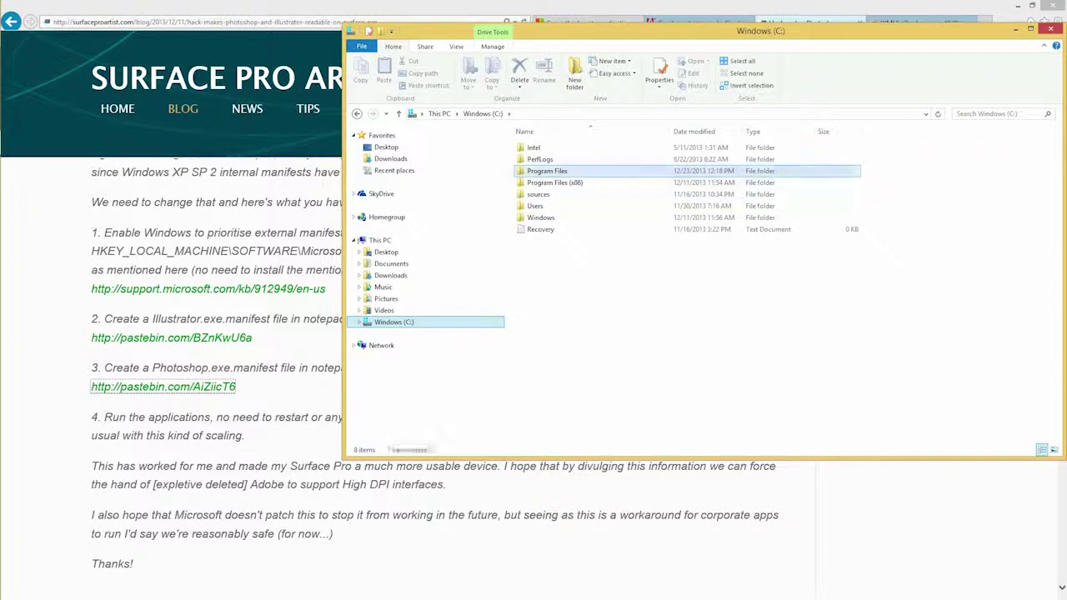
pyautogui.click(547, 171)
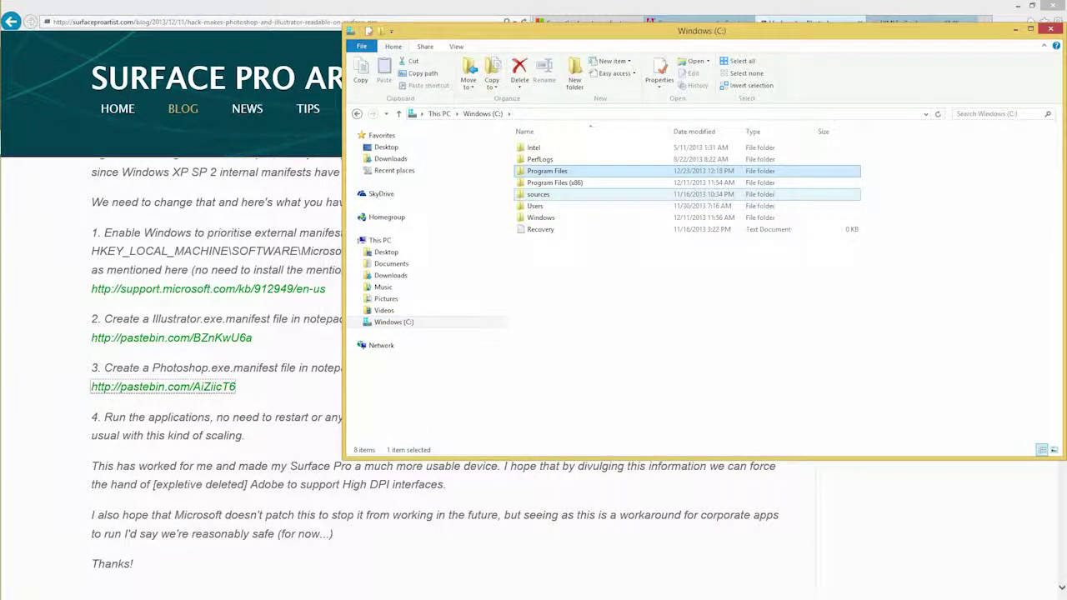
pyautogui.press('Return')
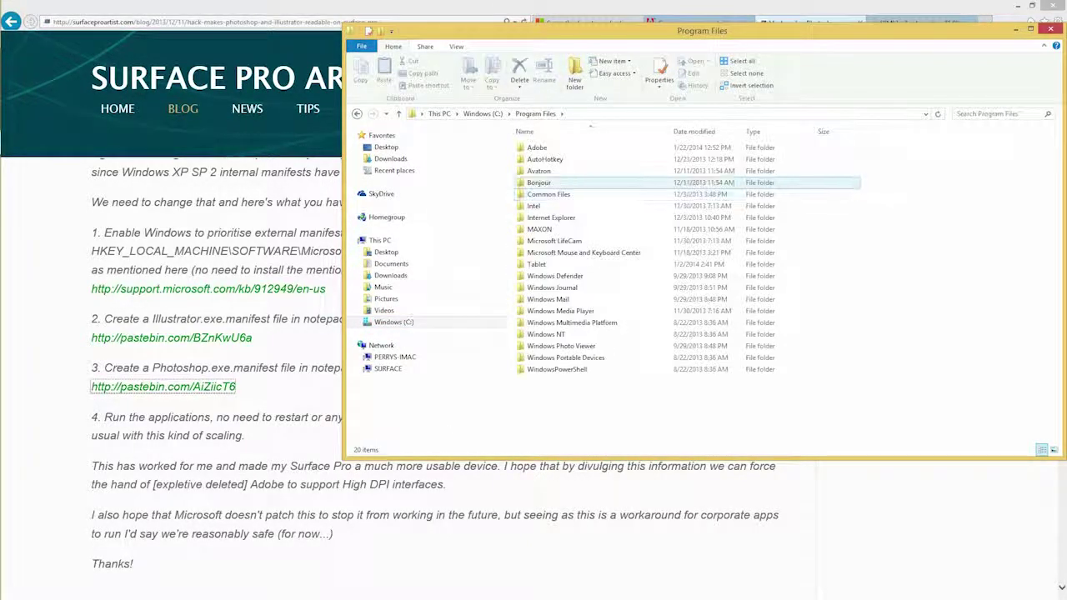
pyautogui.click(542, 148)
pyautogui.press('Return')
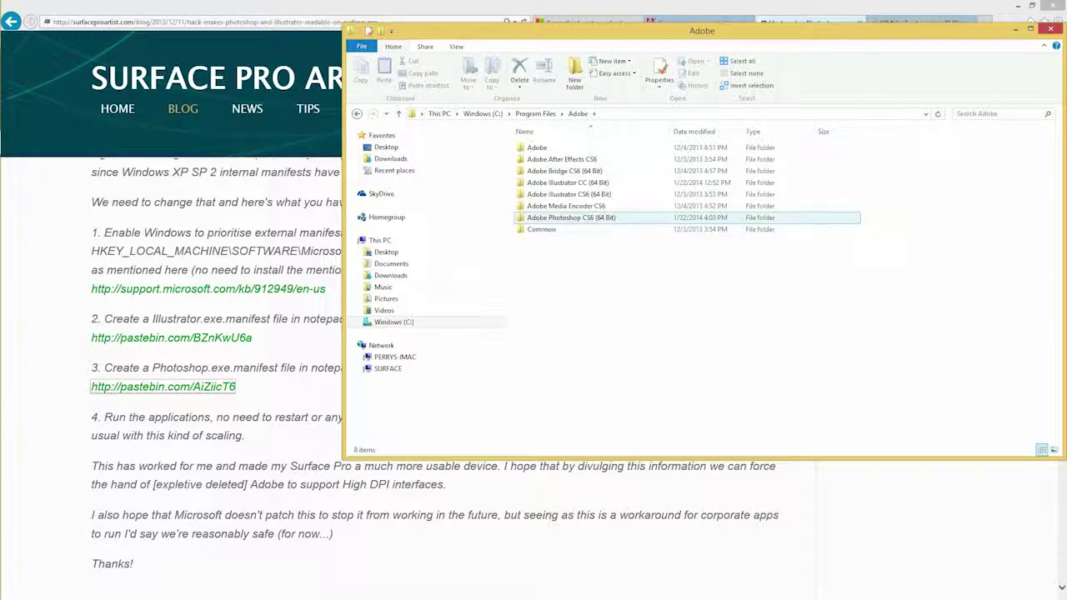
pyautogui.doubleClick(571, 218)
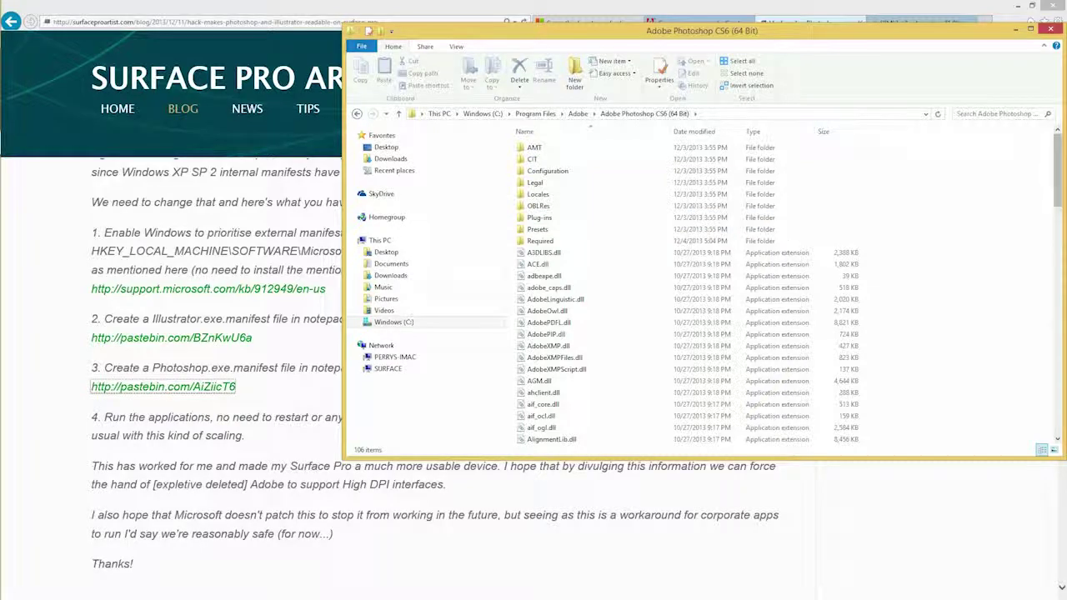
# Step: Select the Photoshop.exe.manifest file further down in that folder
pyautogui.scroll(-15, 701, 292)
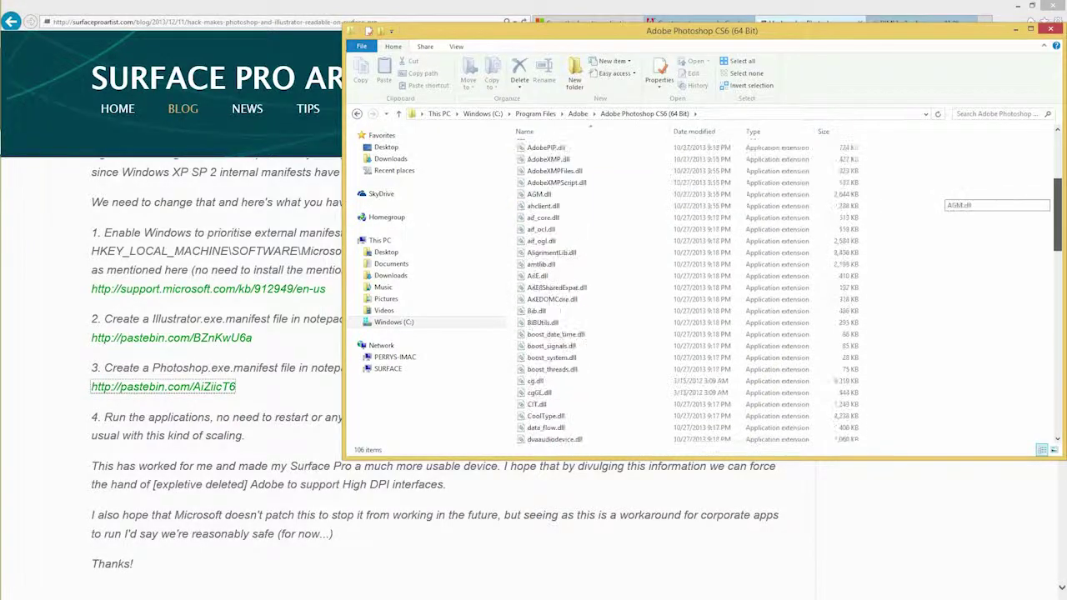
pyautogui.scroll(-2, 700, 292)
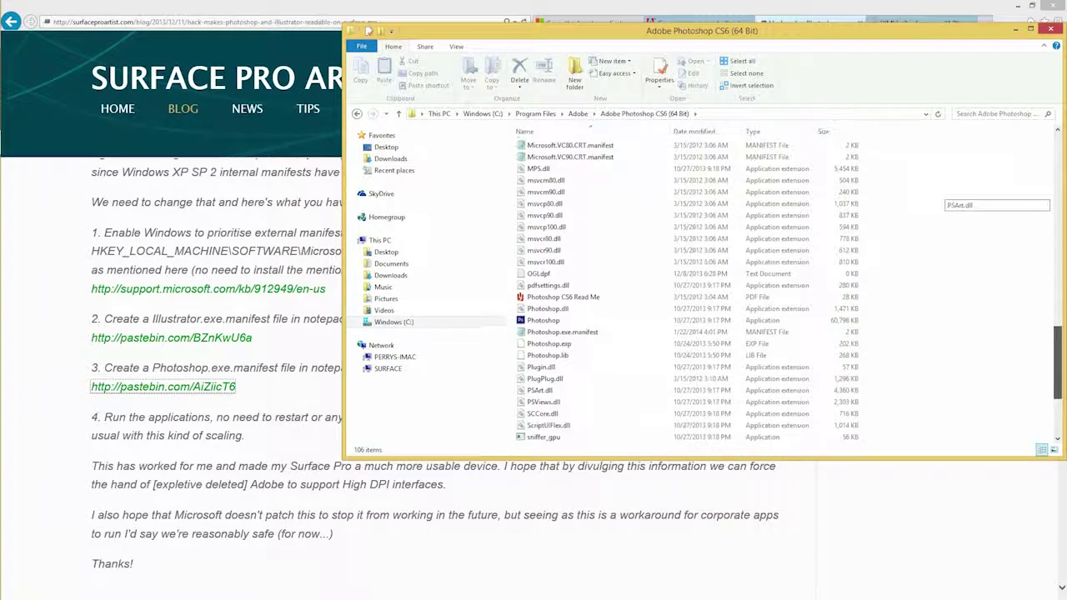
pyautogui.click(563, 332)
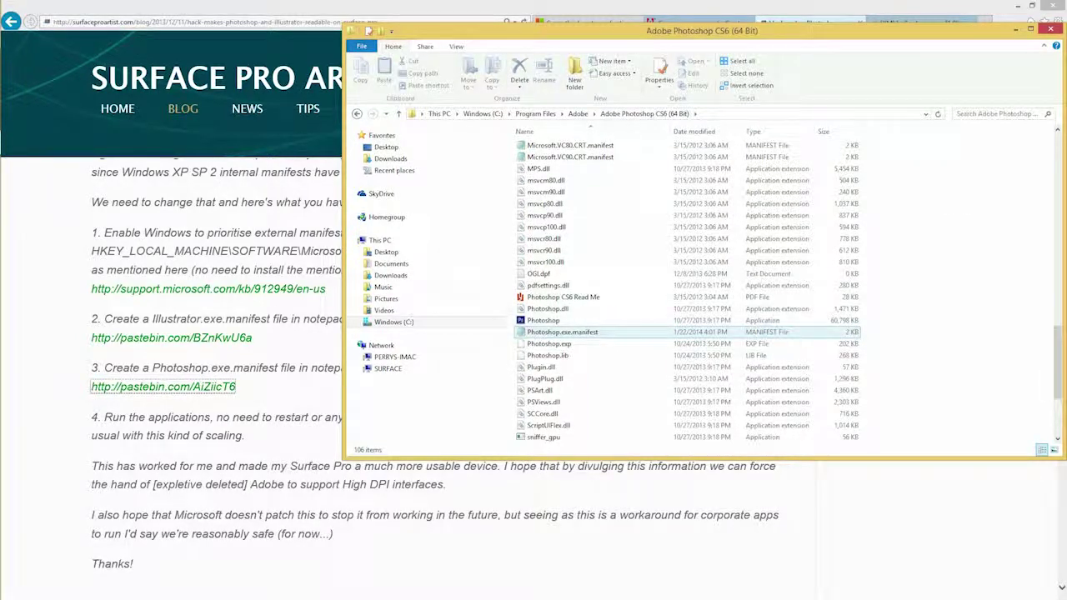